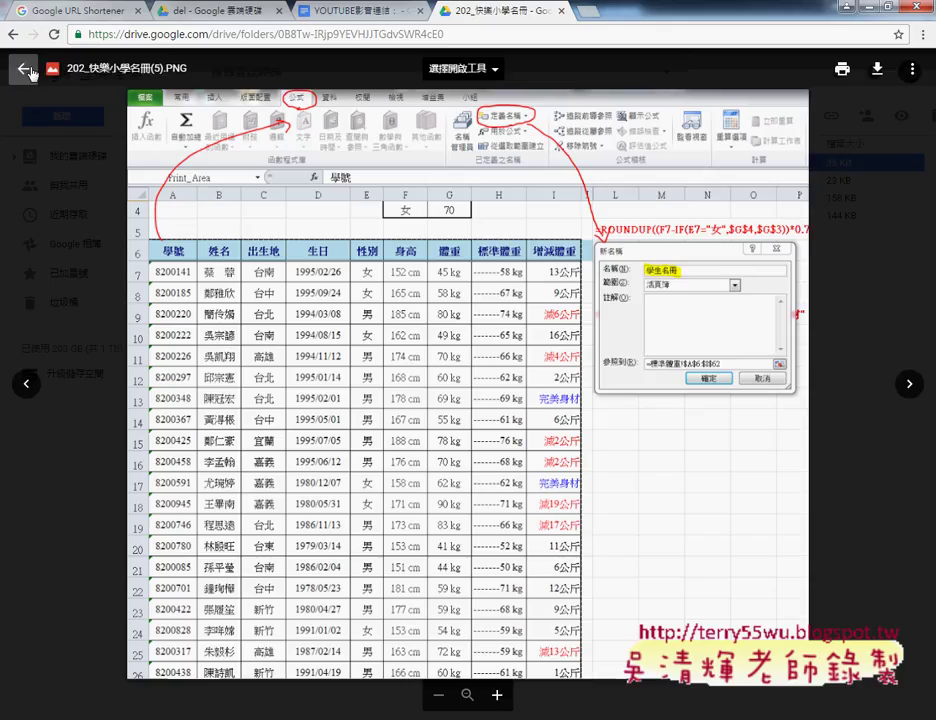
Browse the 202_快樂小學名冊 folder, preview the (1-3).PNG roster image, then go to the YouTube links document
{"action": "left_click", "coordinate": [30, 72]}
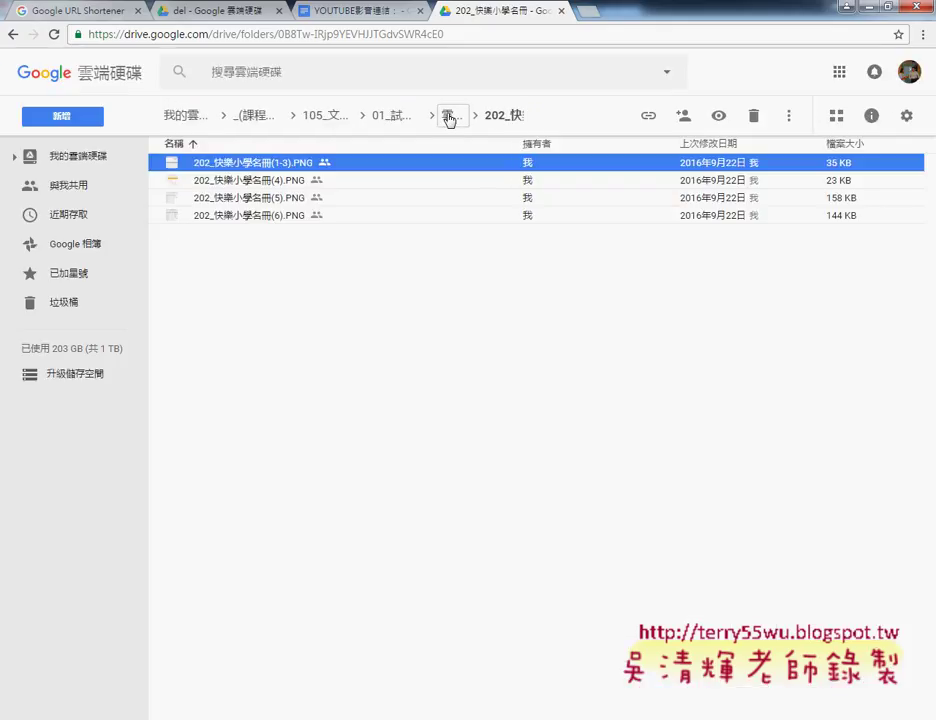
{"action": "left_click", "coordinate": [449, 116]}
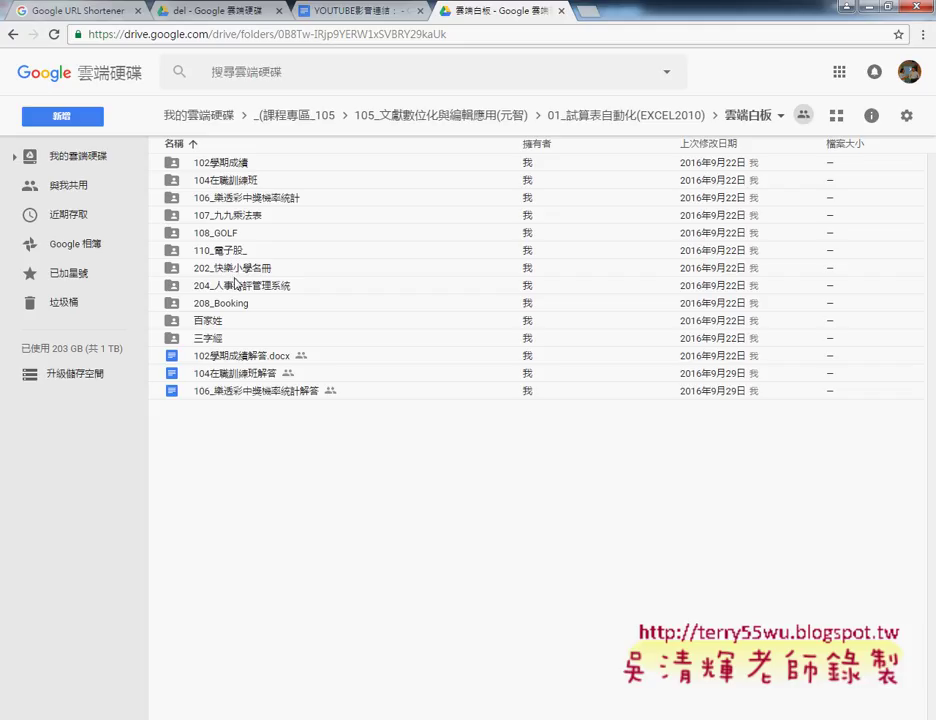
{"action": "double_click", "coordinate": [238, 270]}
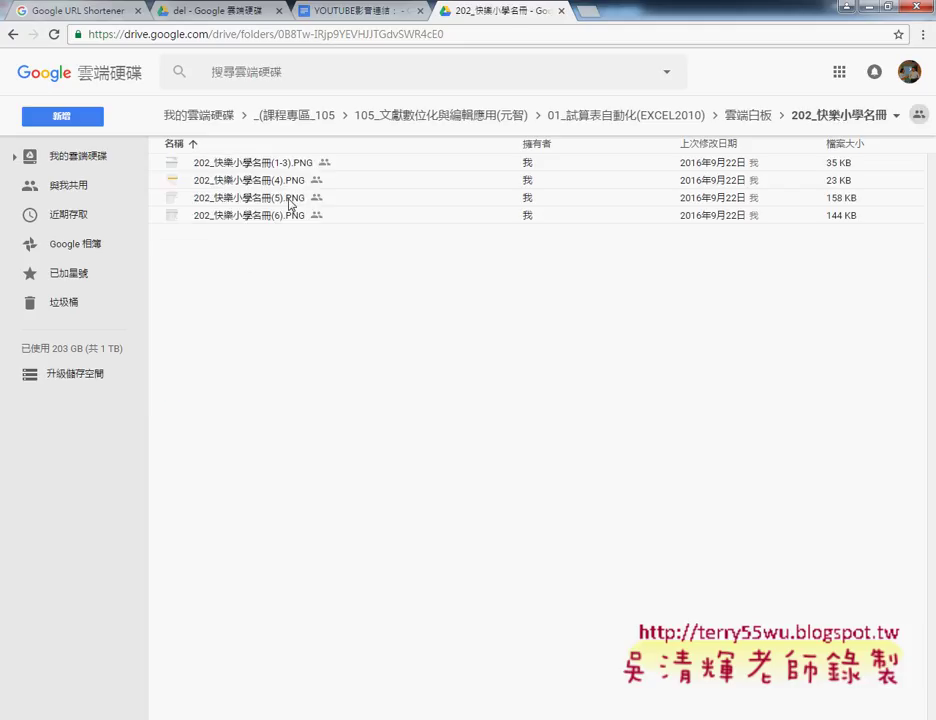
{"action": "double_click", "coordinate": [303, 164]}
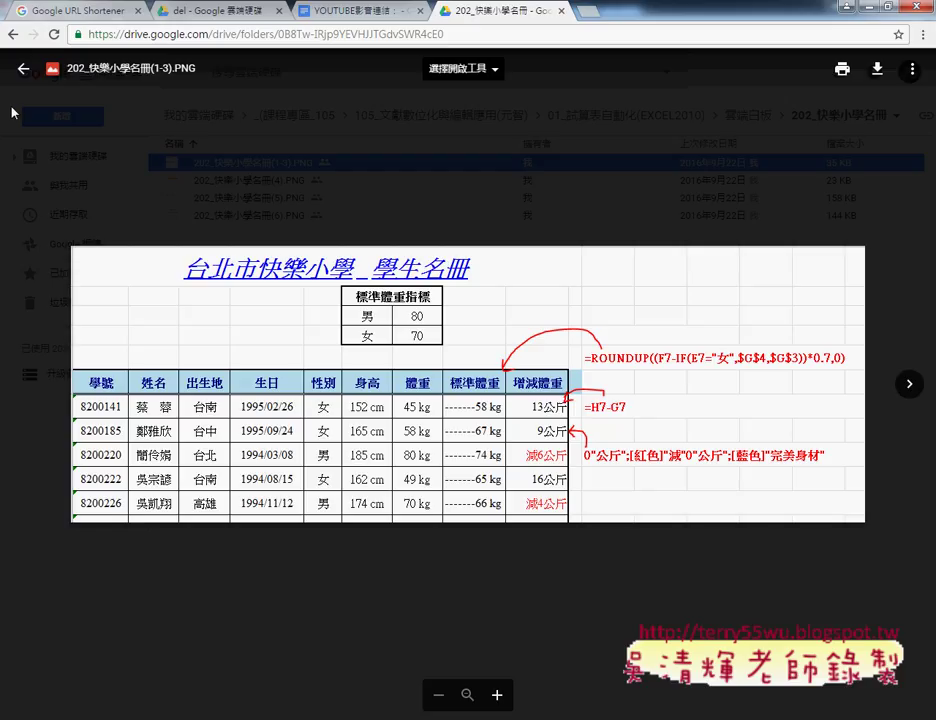
{"action": "left_click", "coordinate": [333, 20]}
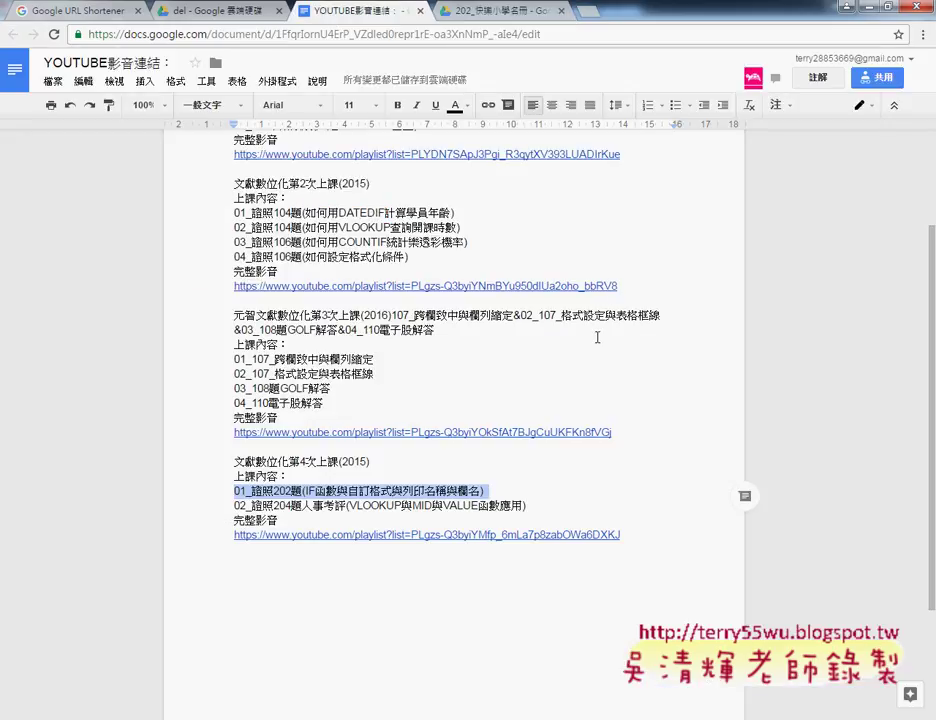
Follow the last playlist link to open '東吳文獻數位化第6次上課(2015)' in a new tab
{"action": "left_click", "coordinate": [508, 537]}
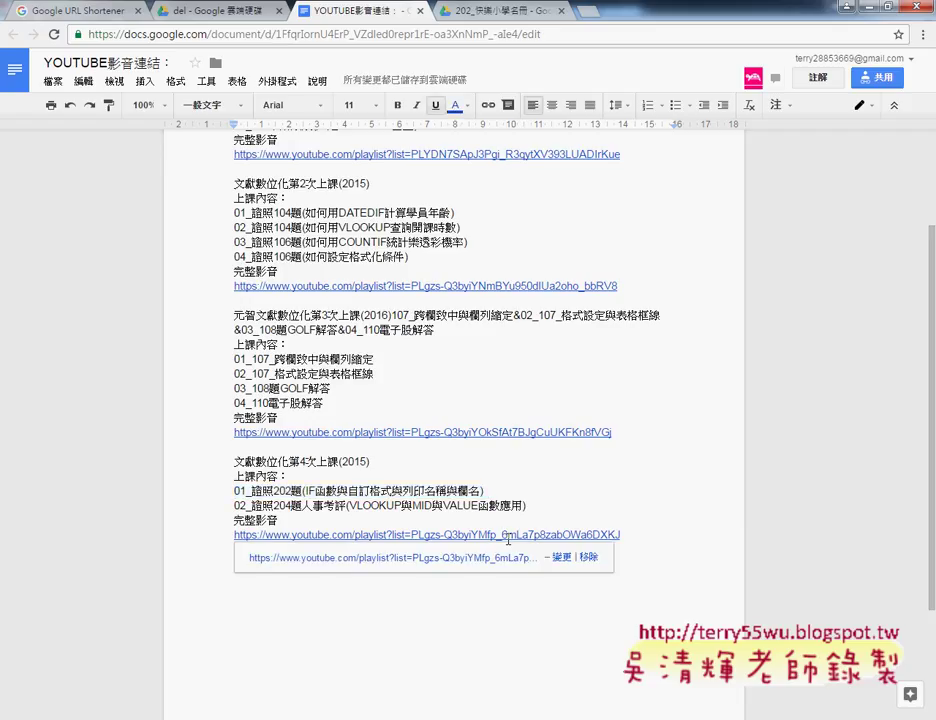
{"action": "left_click", "coordinate": [451, 558]}
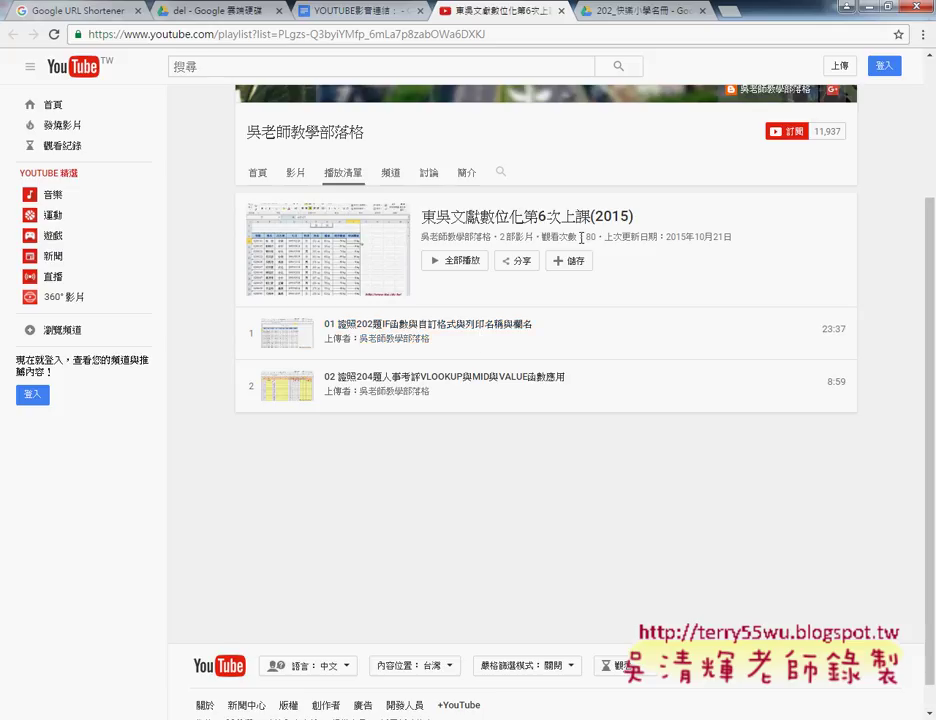
Play video 01 at lower volume in theater mode, closing the ad
{"action": "left_click", "coordinate": [476, 325]}
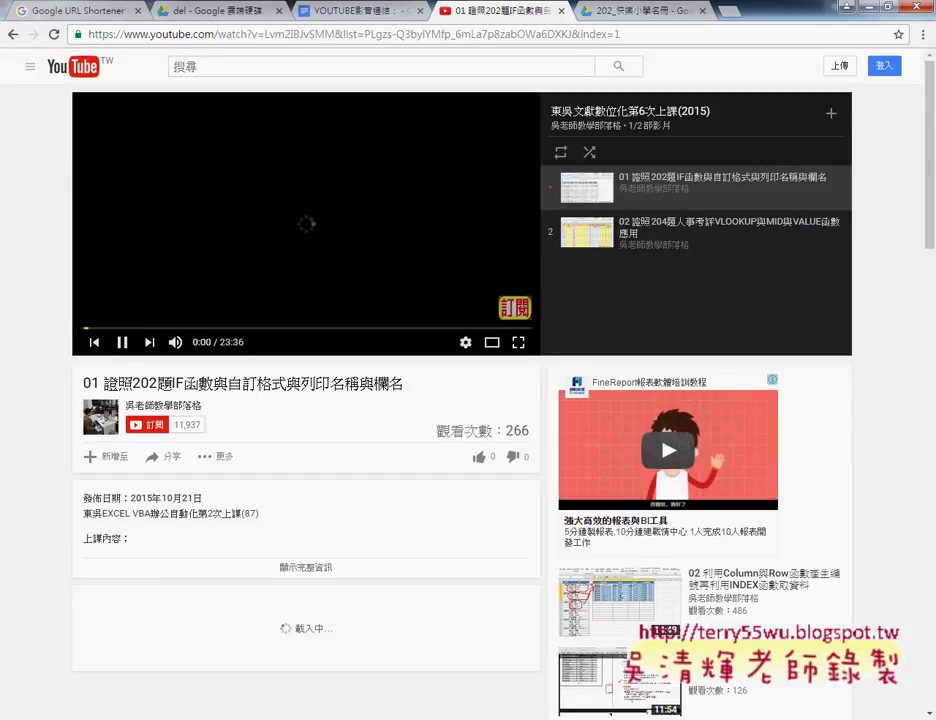
{"action": "left_click", "coordinate": [842, 717]}
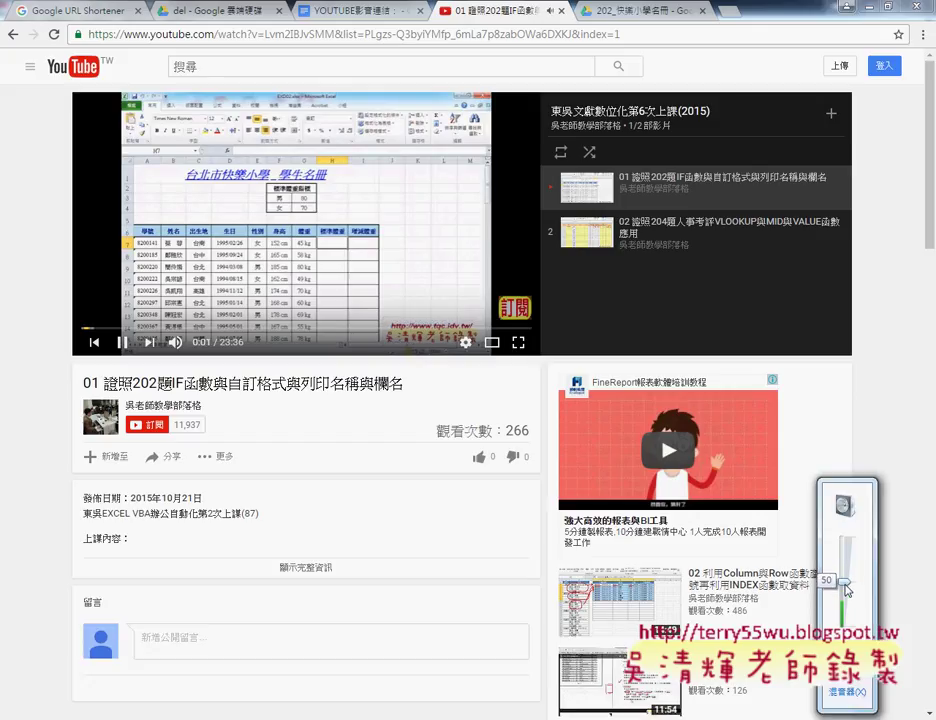
{"action": "left_click_drag", "start_coordinate": [842, 597], "coordinate": [846, 620]}
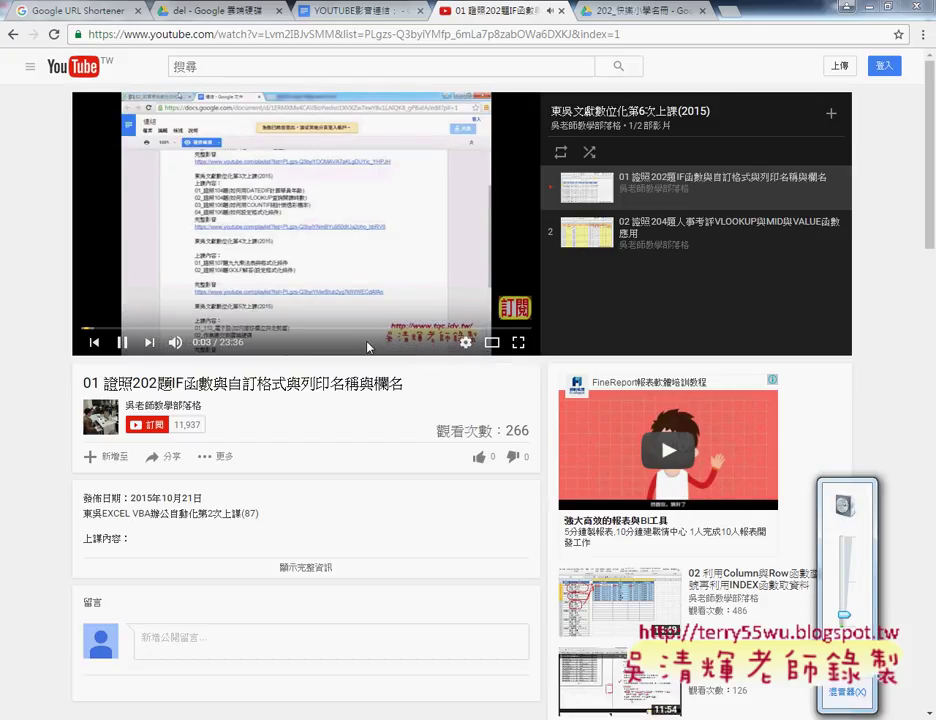
{"action": "left_click", "coordinate": [500, 344]}
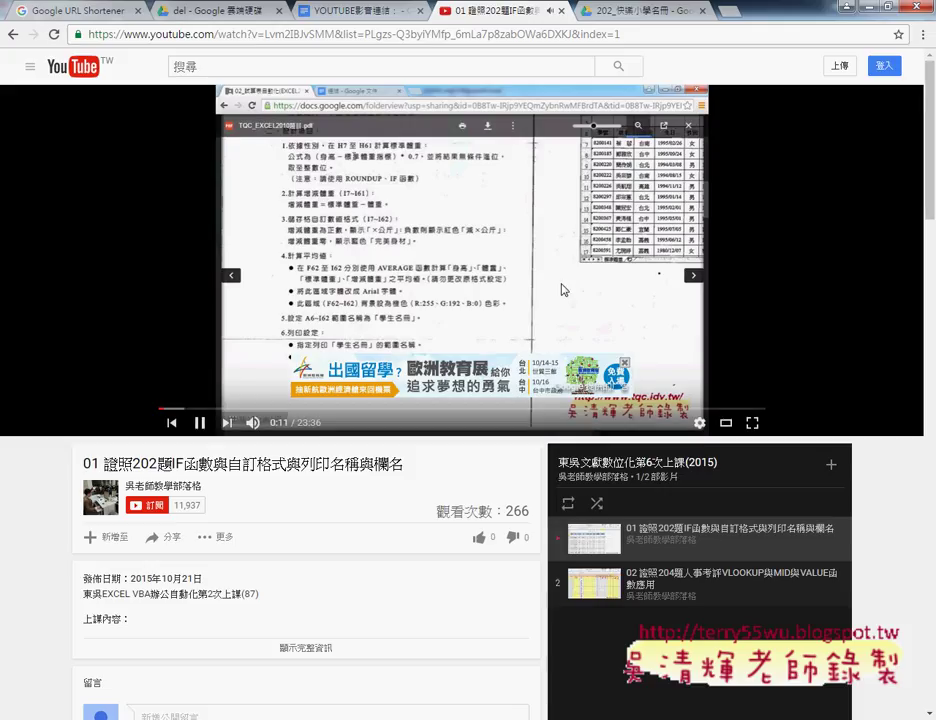
{"action": "left_click", "coordinate": [625, 362]}
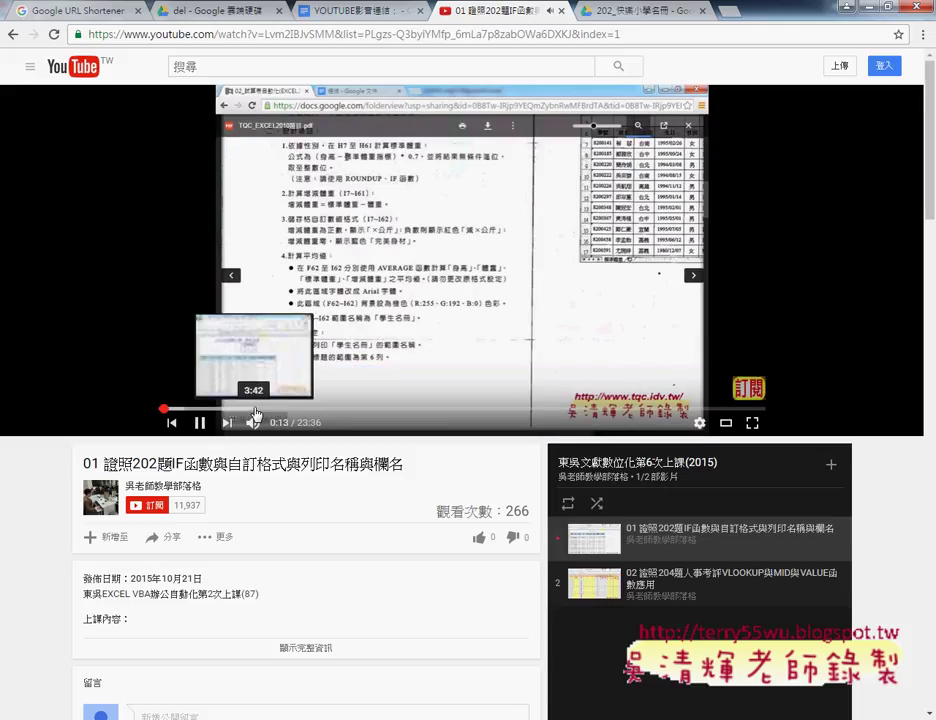
Jump to around the seven-minute mark, then return to the YouTube links document
{"action": "left_click", "coordinate": [312, 410]}
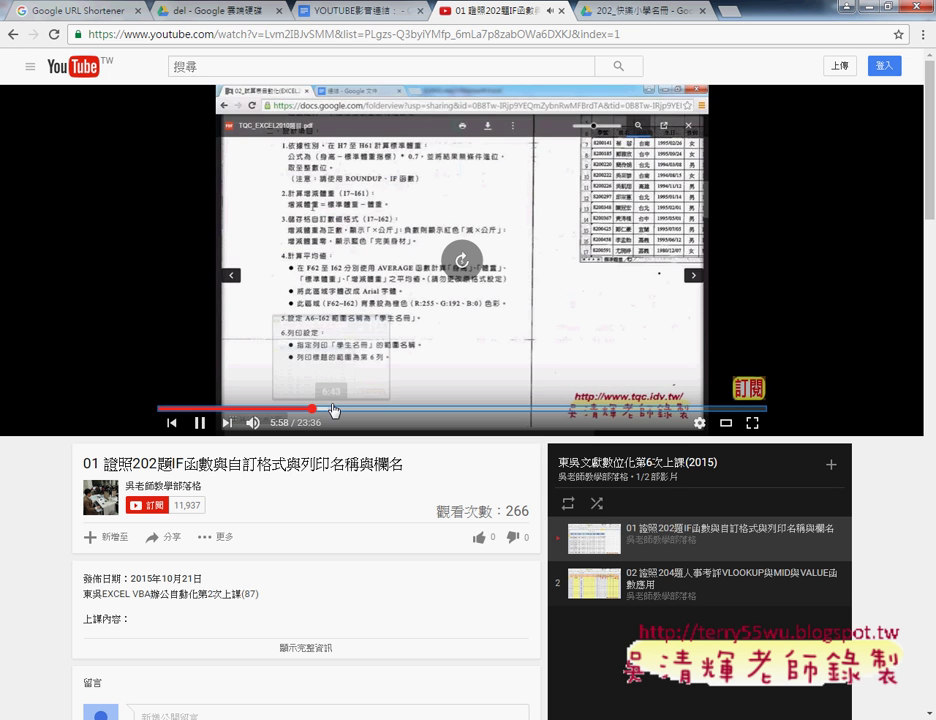
{"action": "left_click", "coordinate": [334, 409]}
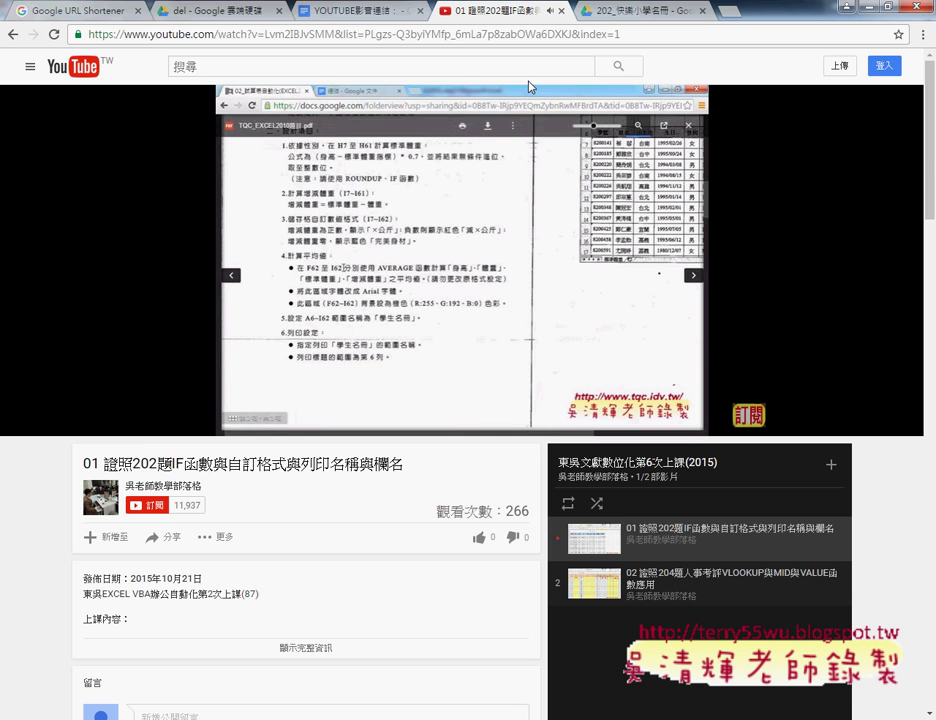
{"action": "left_click", "coordinate": [400, 12]}
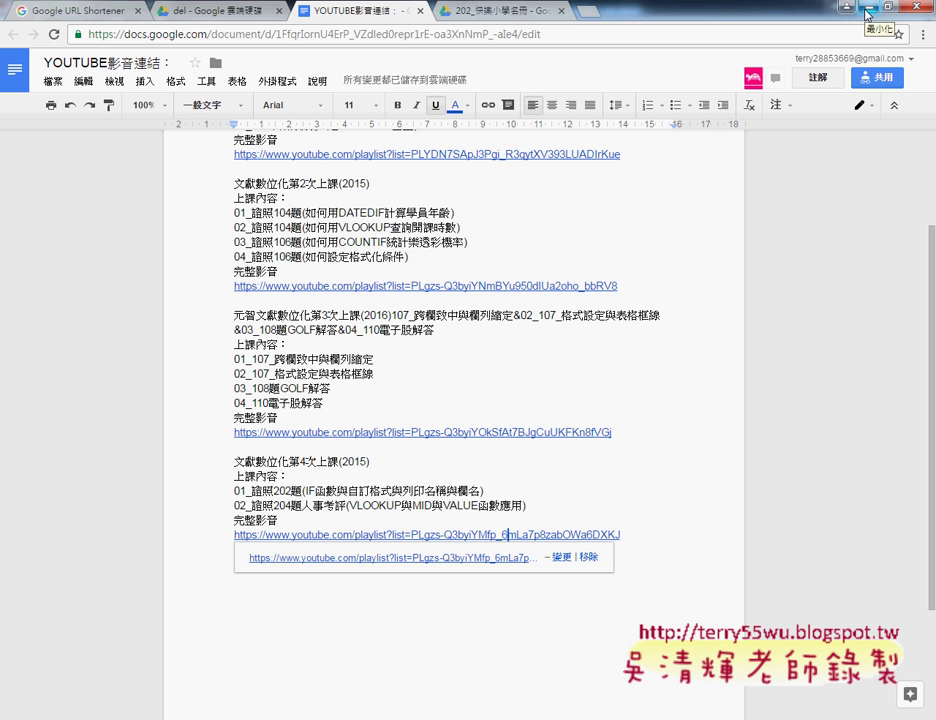
Minimize Chrome to reveal TQC_EXCEL2010.pdf in Adobe Reader
{"action": "left_click", "coordinate": [868, 13]}
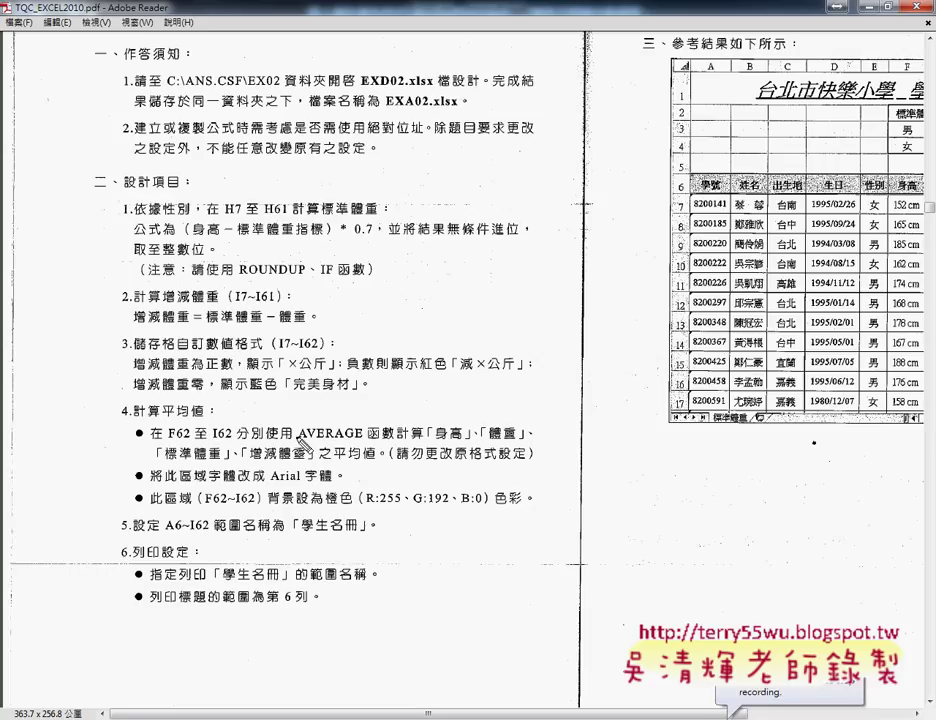
Underline the AVERAGE 函數, 標準體重, 更改, Arial and 橙色 requirements in red
{"action": "left_click_drag", "start_coordinate": [299, 441], "coordinate": [515, 440]}
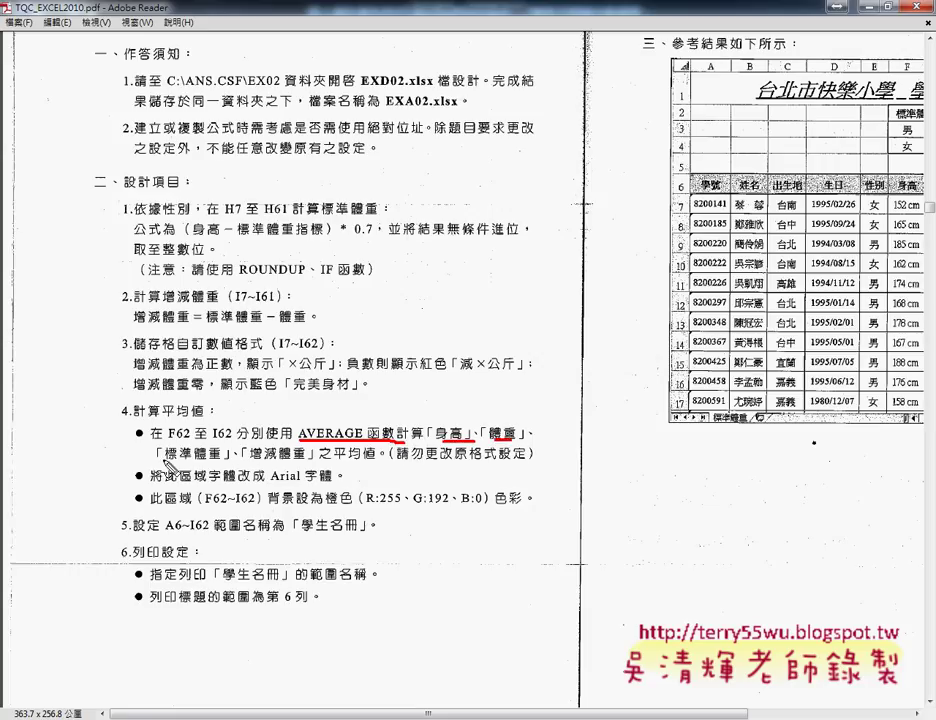
{"action": "left_click_drag", "start_coordinate": [166, 462], "coordinate": [290, 464]}
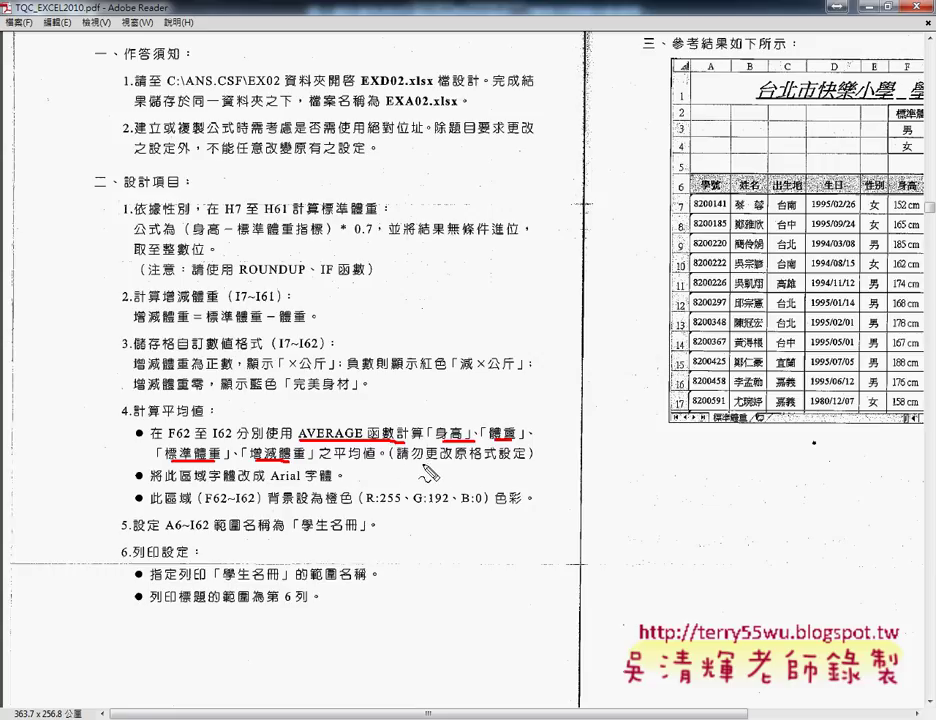
{"action": "left_click_drag", "start_coordinate": [428, 461], "coordinate": [458, 461]}
{"action": "left_click_drag", "start_coordinate": [271, 483], "coordinate": [301, 484]}
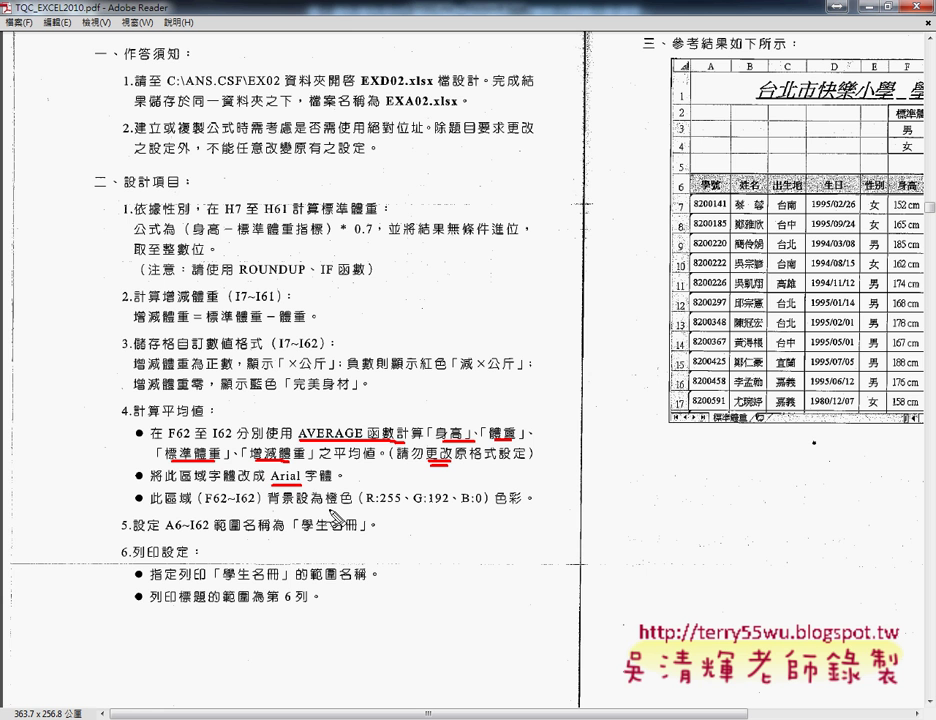
{"action": "left_click_drag", "start_coordinate": [329, 508], "coordinate": [352, 508]}
Clear the red annotations and switch to the EXD02.xlsx workbook
{"action": "key", "text": "Escape"}
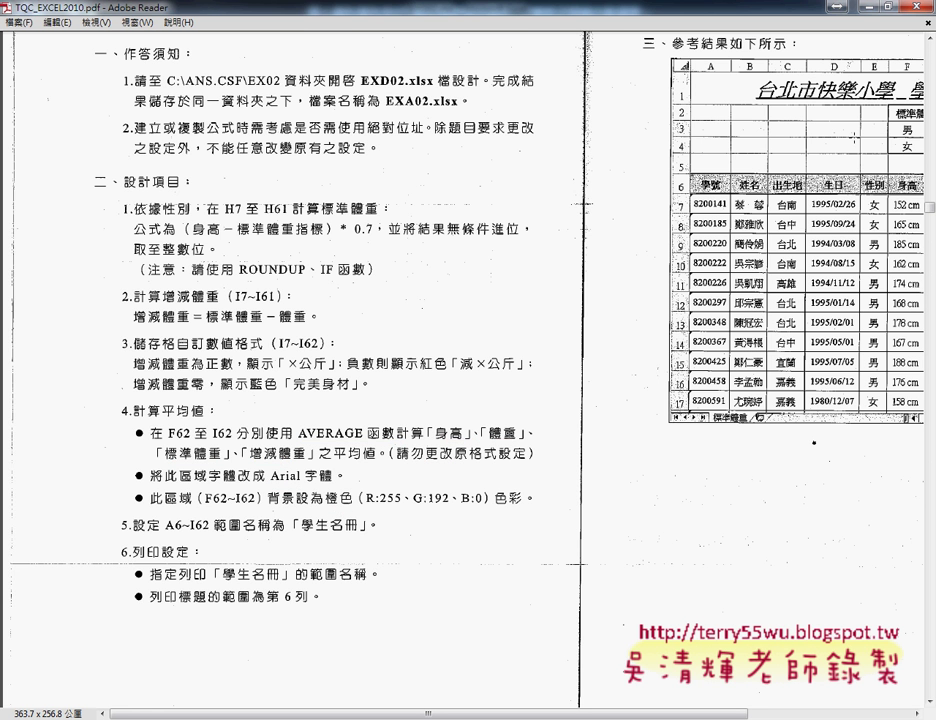
{"action": "key", "text": "alt+Tab"}
{"action": "scroll", "coordinate": [652, 334], "scroll_direction": "down", "scroll_amount": 5}
In F62, insert a function and pick AVERAGE from the Statistical category
{"action": "scroll", "coordinate": [652, 334], "scroll_direction": "down", "scroll_amount": 4}
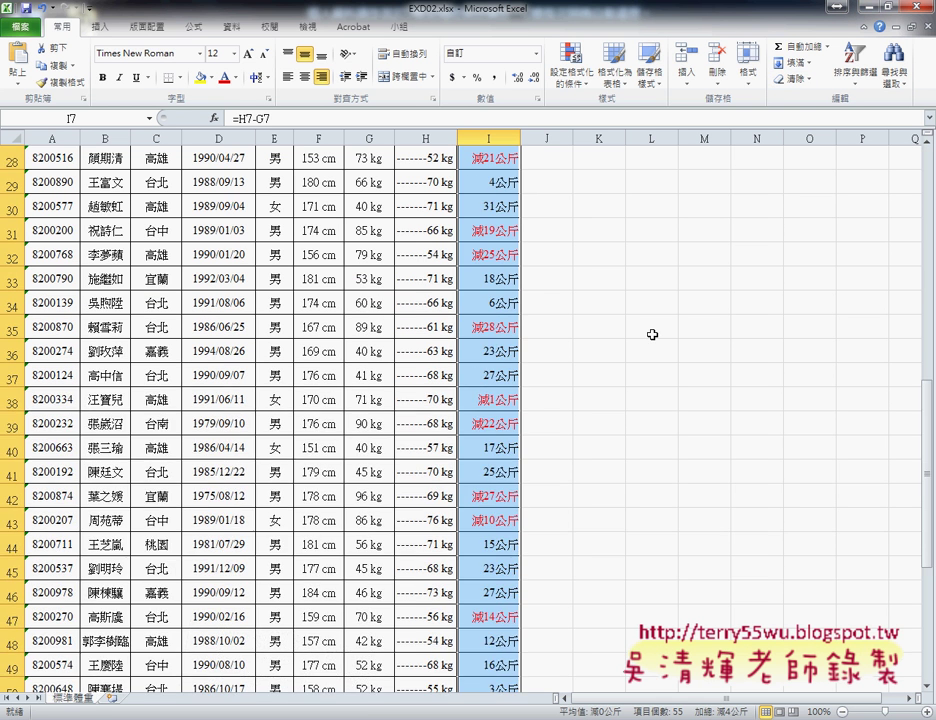
{"action": "scroll", "coordinate": [652, 334], "scroll_direction": "down", "scroll_amount": 8}
{"action": "left_click", "coordinate": [336, 403]}
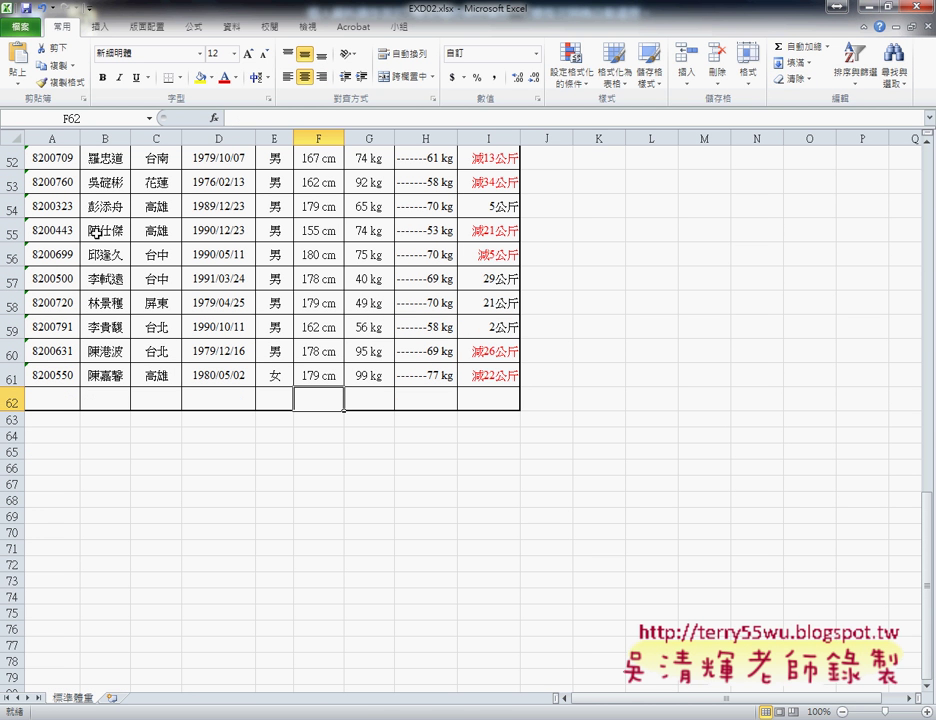
{"action": "left_click", "coordinate": [214, 118]}
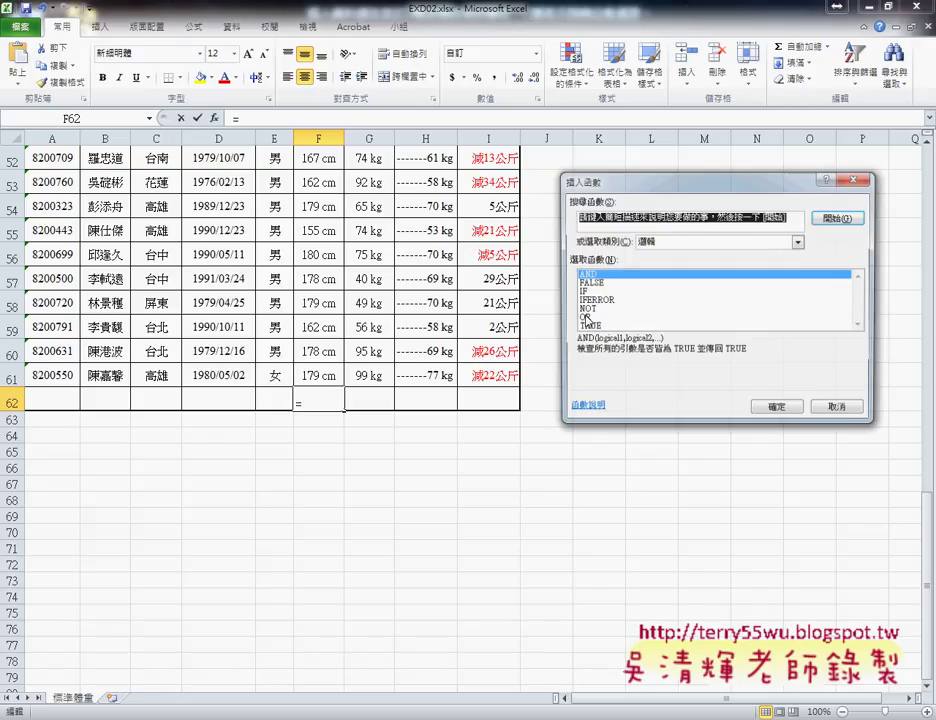
{"action": "left_click", "coordinate": [684, 244]}
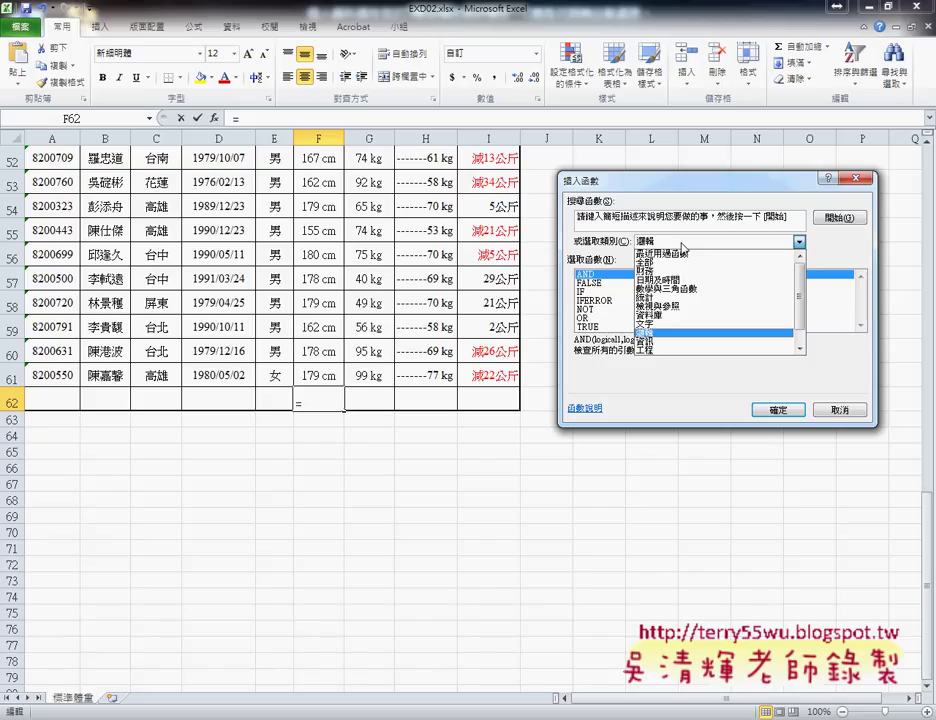
{"action": "left_click", "coordinate": [660, 297]}
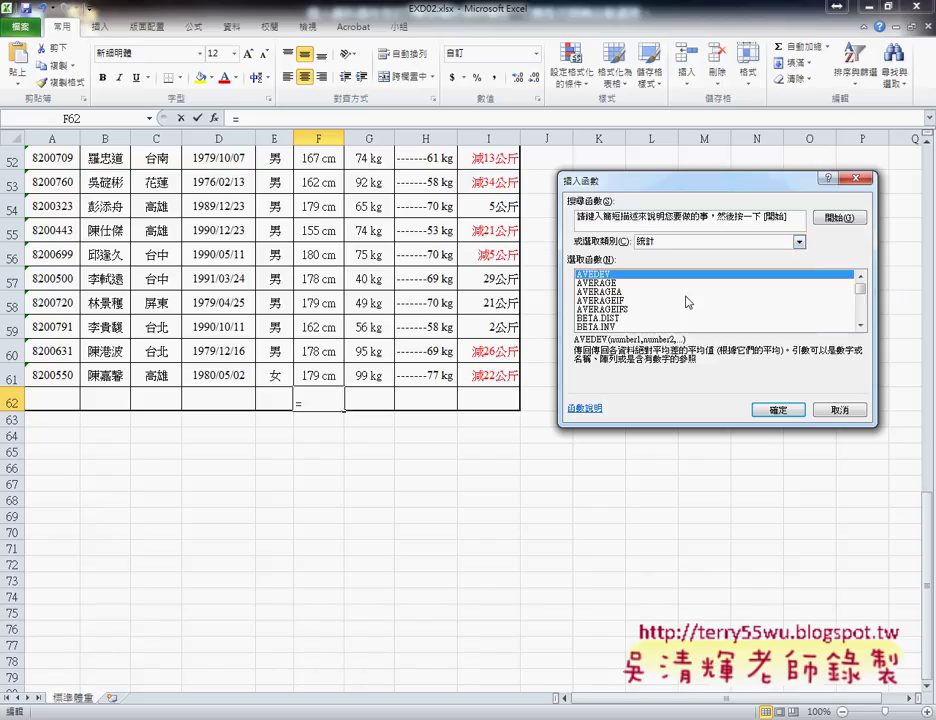
{"action": "left_click", "coordinate": [590, 283]}
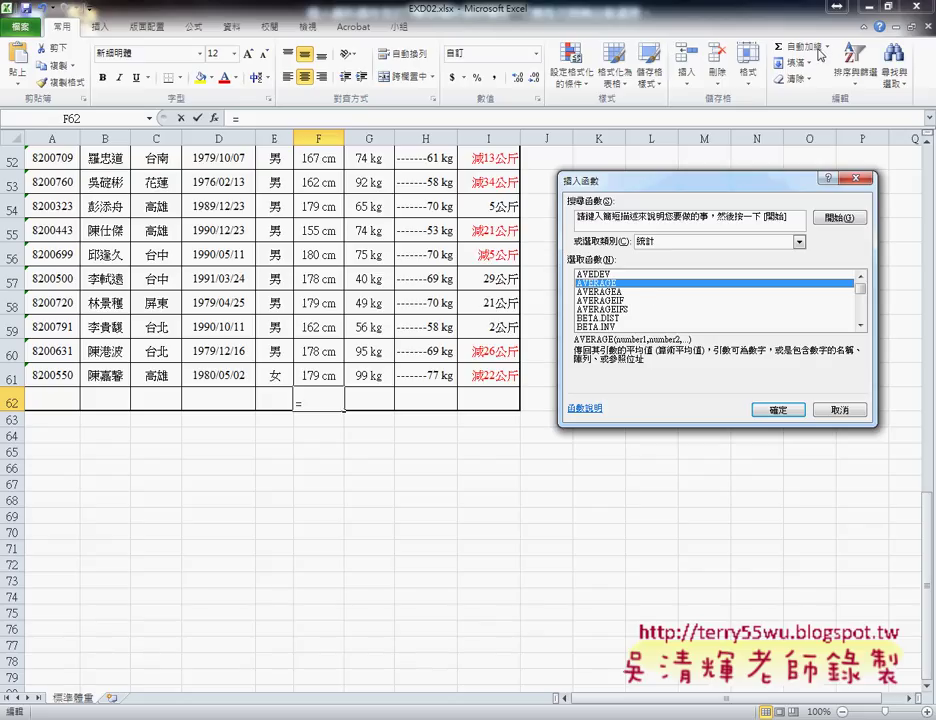
{"action": "left_click", "coordinate": [776, 411]}
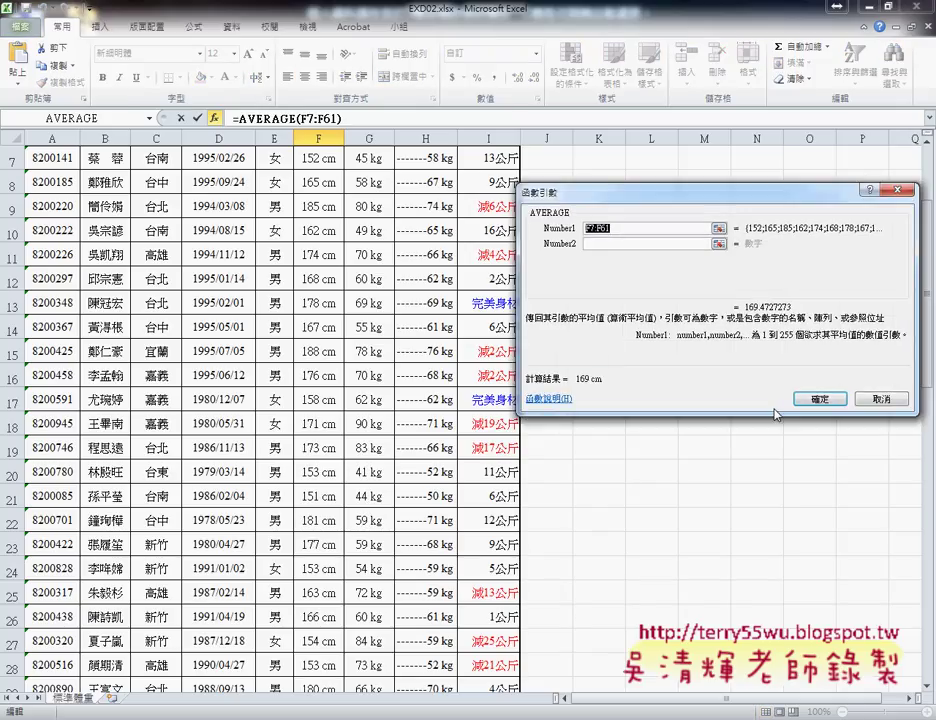
Keep F7:F61 as the Number1 range and confirm =AVERAGE(F7:F61)
{"action": "left_click", "coordinate": [620, 226]}
{"action": "scroll", "coordinate": [286, 207], "scroll_direction": "up", "scroll_amount": 2}
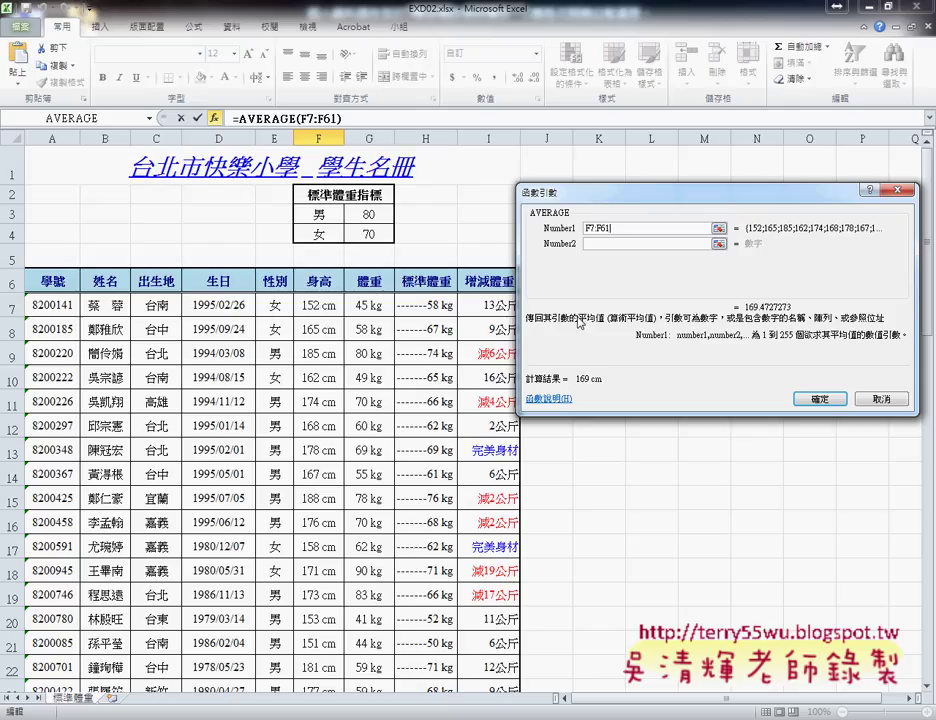
{"action": "scroll", "coordinate": [349, 500], "scroll_direction": "down", "scroll_amount": 8}
{"action": "scroll", "coordinate": [349, 500], "scroll_direction": "down", "scroll_amount": 4}
{"action": "scroll", "coordinate": [349, 500], "scroll_direction": "down", "scroll_amount": 4}
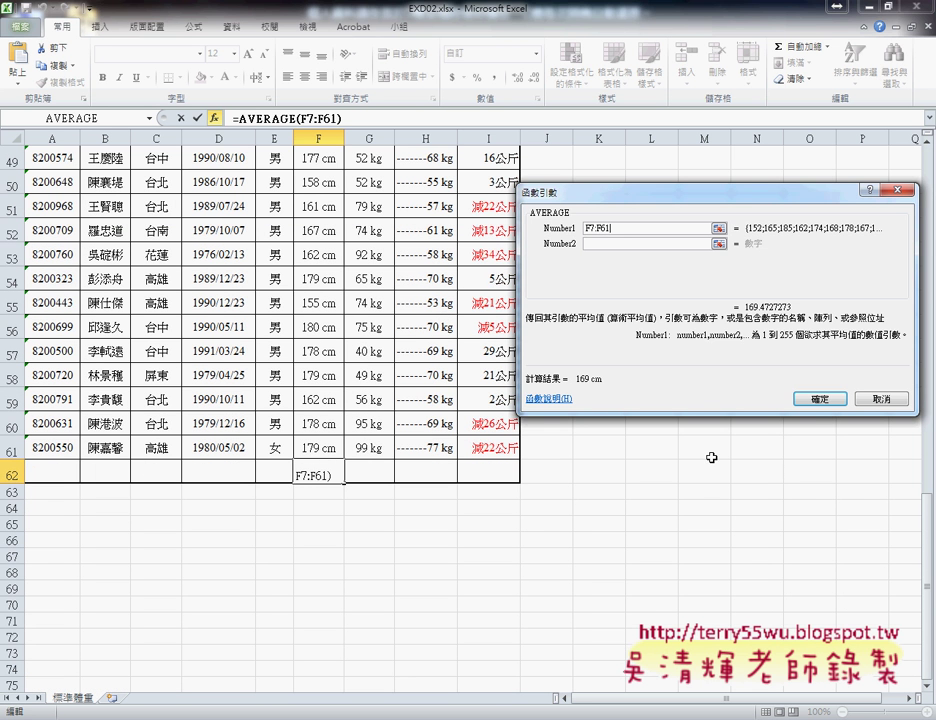
{"action": "left_click", "coordinate": [824, 399]}
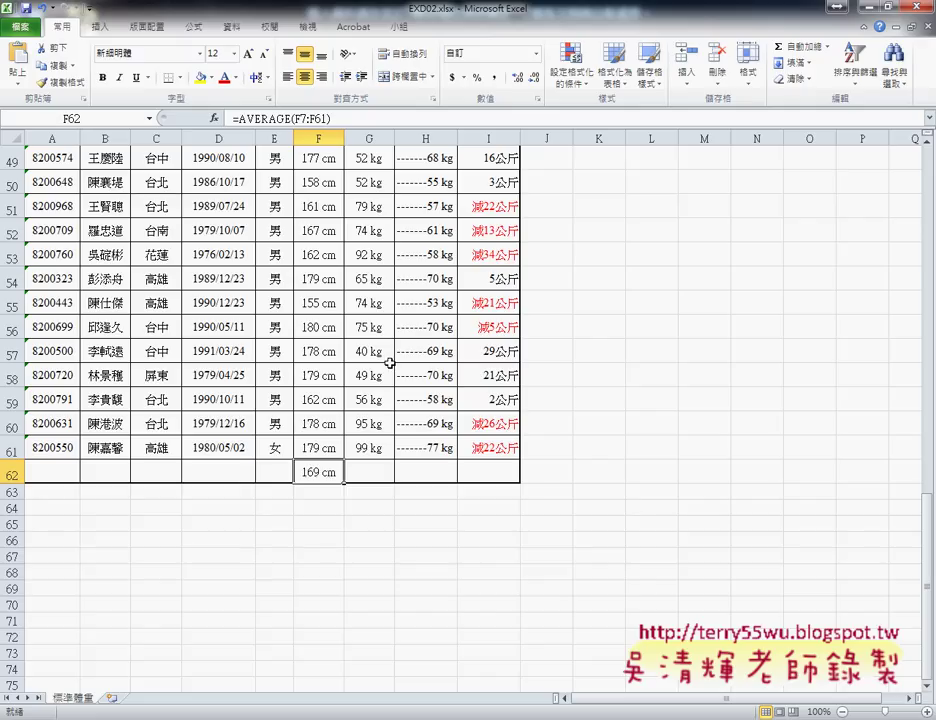
Put =AVERAGE(G7:G61) into G62 using AutoSum's Average option
{"action": "left_click", "coordinate": [370, 471]}
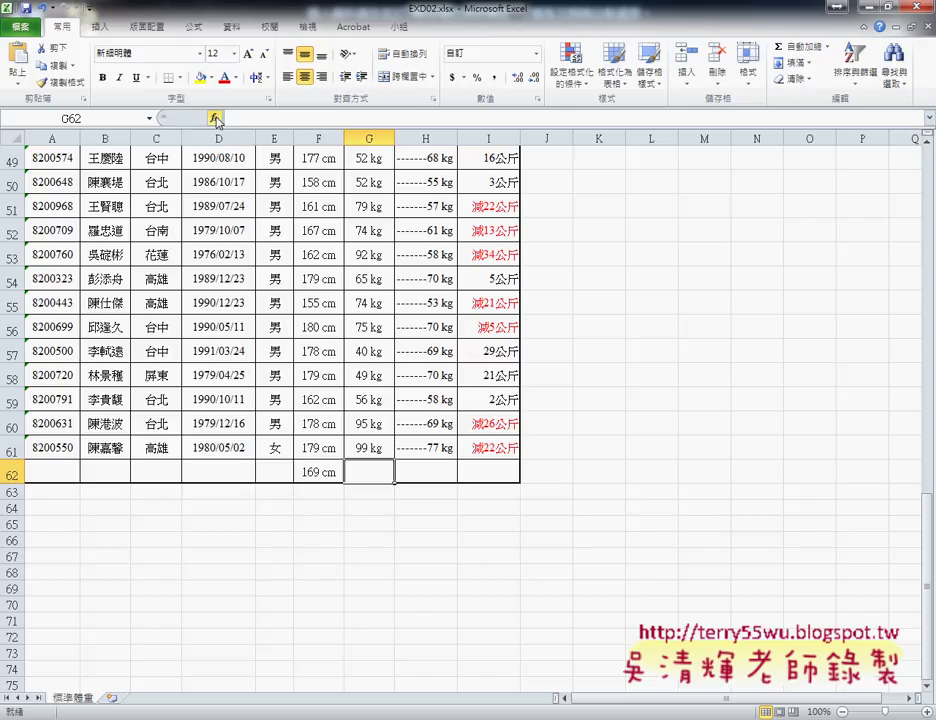
{"action": "left_click", "coordinate": [800, 46]}
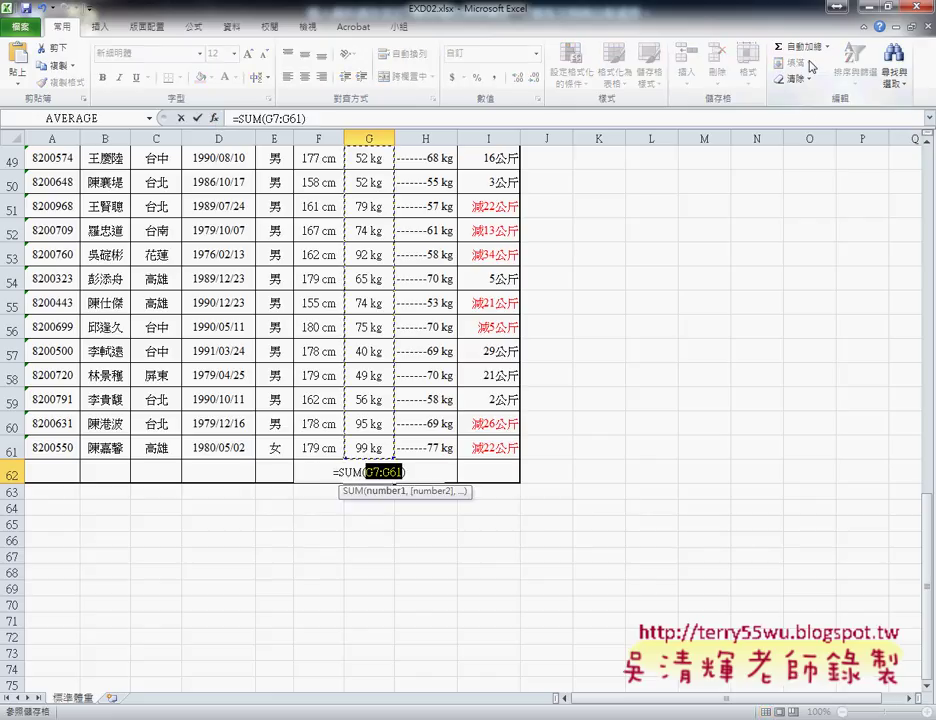
{"action": "left_click", "coordinate": [827, 46]}
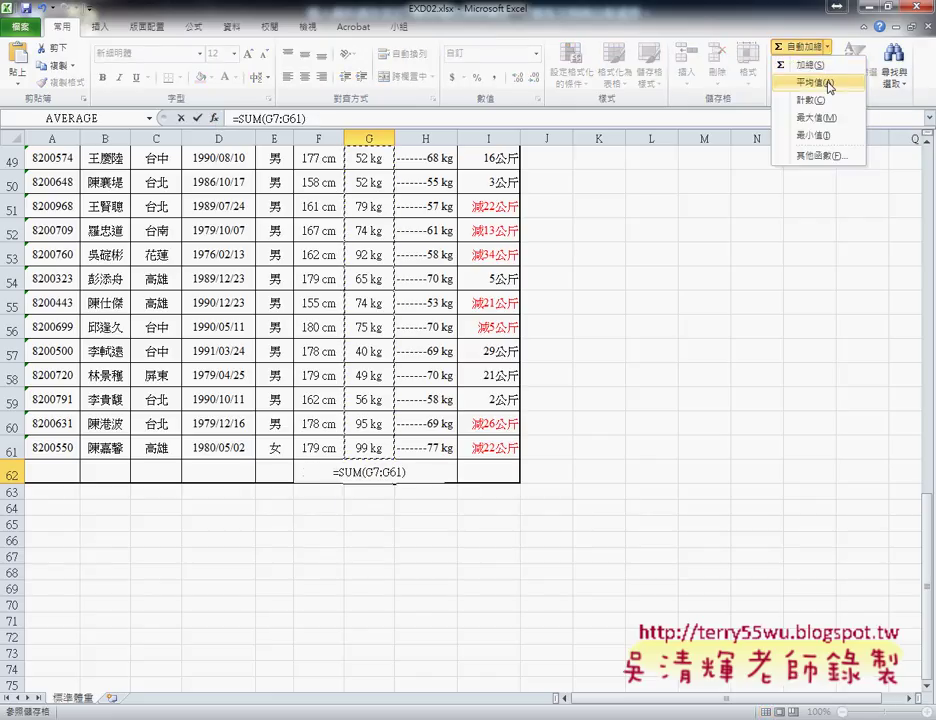
{"action": "left_click", "coordinate": [737, 105]}
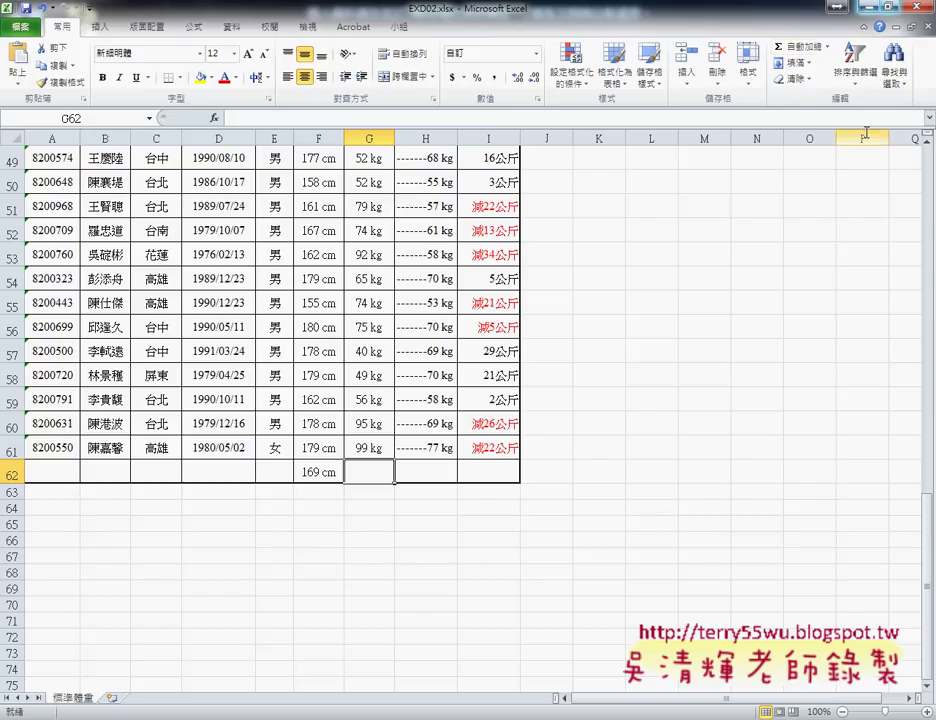
{"action": "left_click", "coordinate": [827, 46]}
{"action": "left_click", "coordinate": [824, 83]}
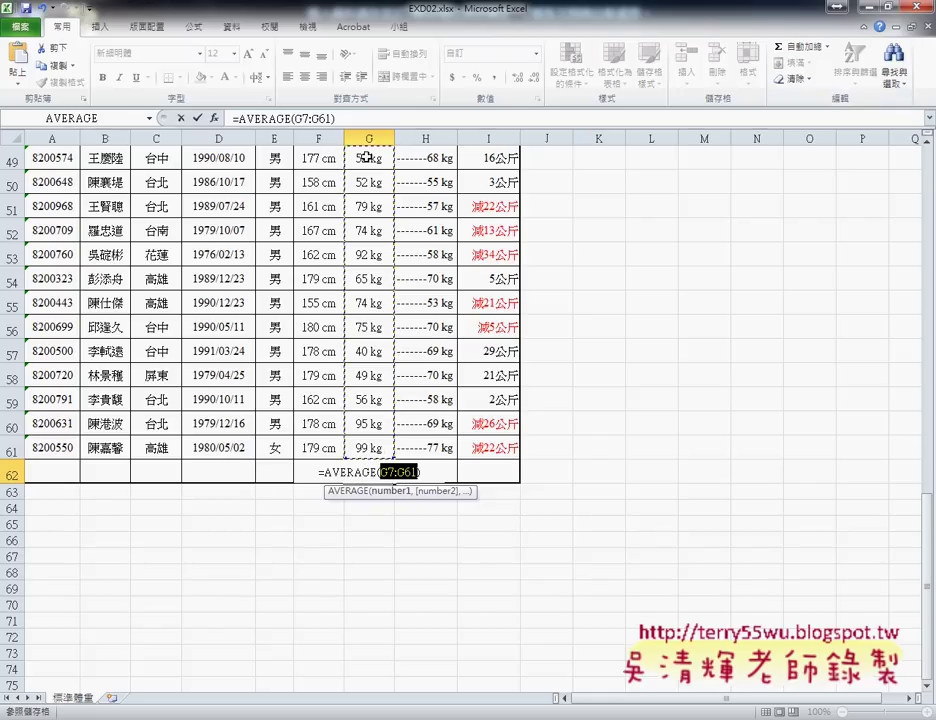
{"action": "left_click", "coordinate": [200, 120]}
Add the matching AutoSum averages in H62 and I62, then switch back to the exam PDF
{"action": "left_click", "coordinate": [426, 474]}
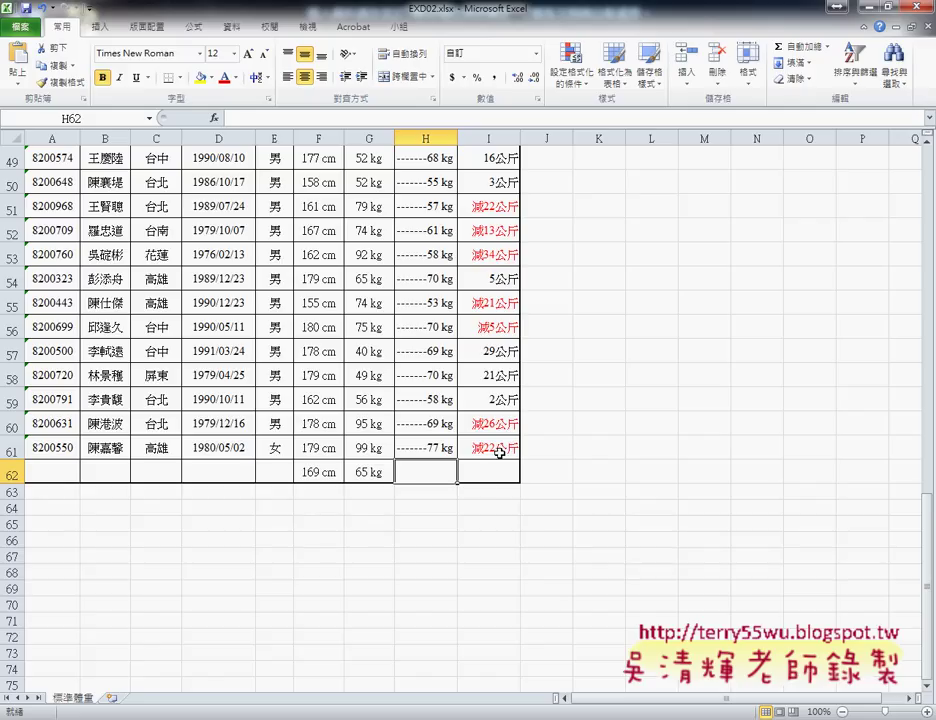
{"action": "left_click", "coordinate": [829, 52]}
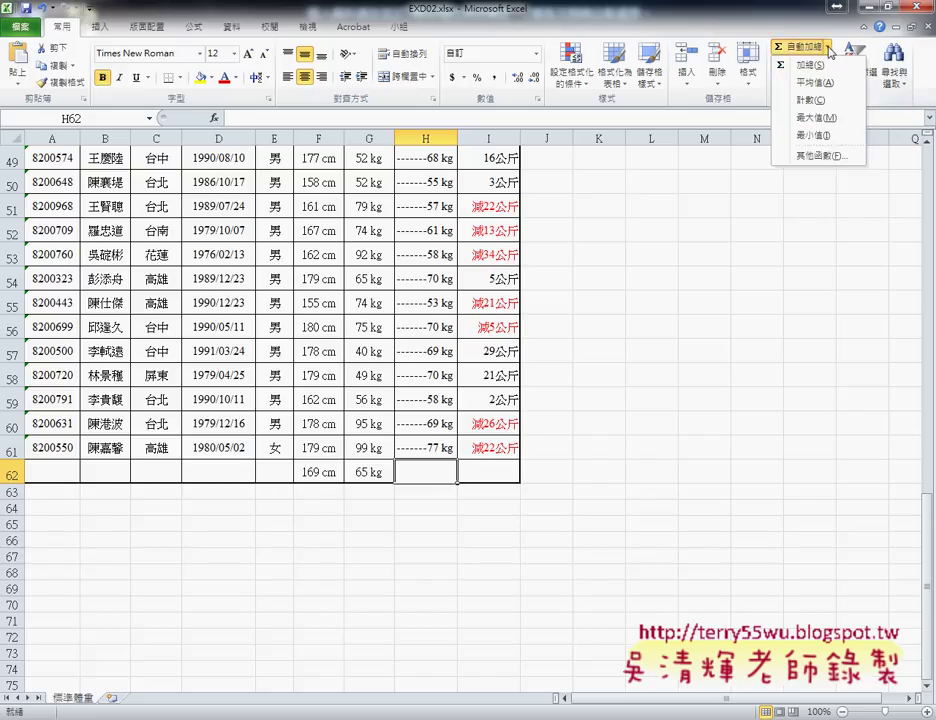
{"action": "left_click", "coordinate": [818, 140]}
{"action": "left_click", "coordinate": [199, 119]}
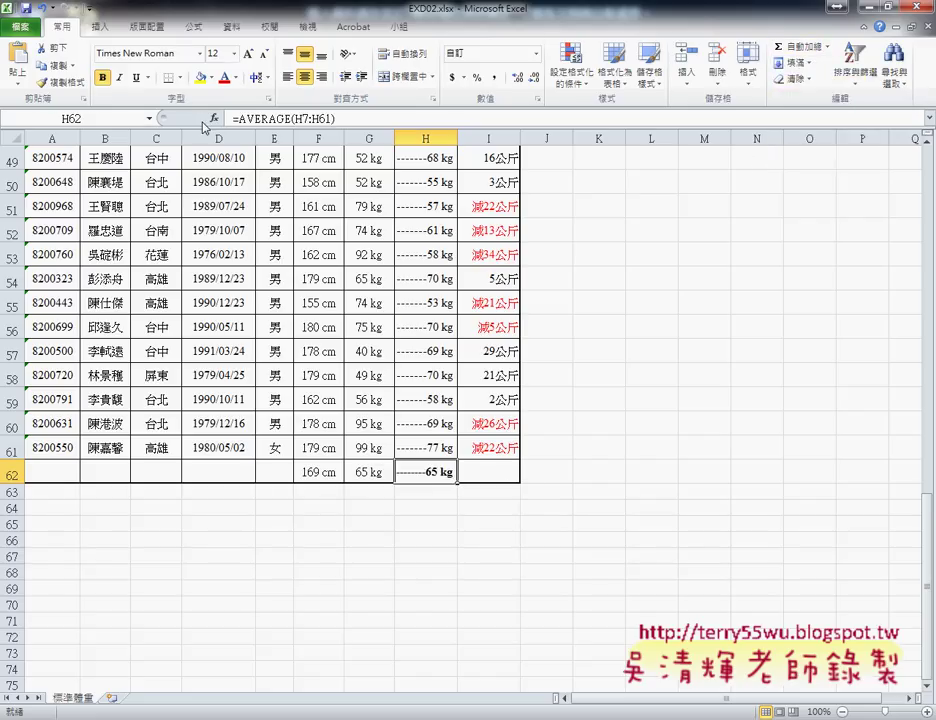
{"action": "left_click", "coordinate": [490, 472]}
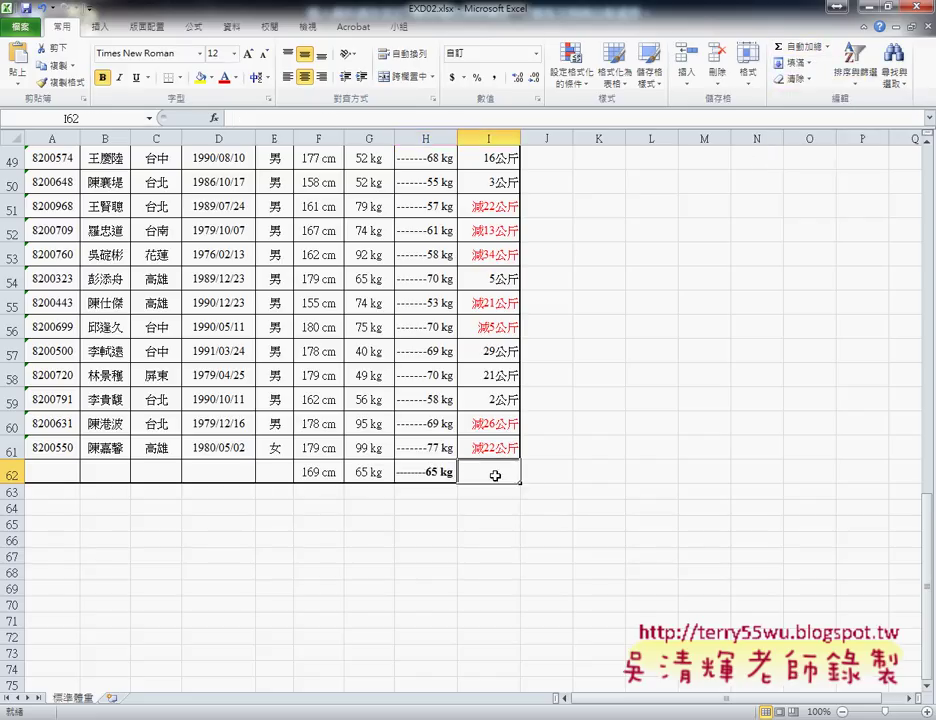
{"action": "left_click", "coordinate": [828, 47]}
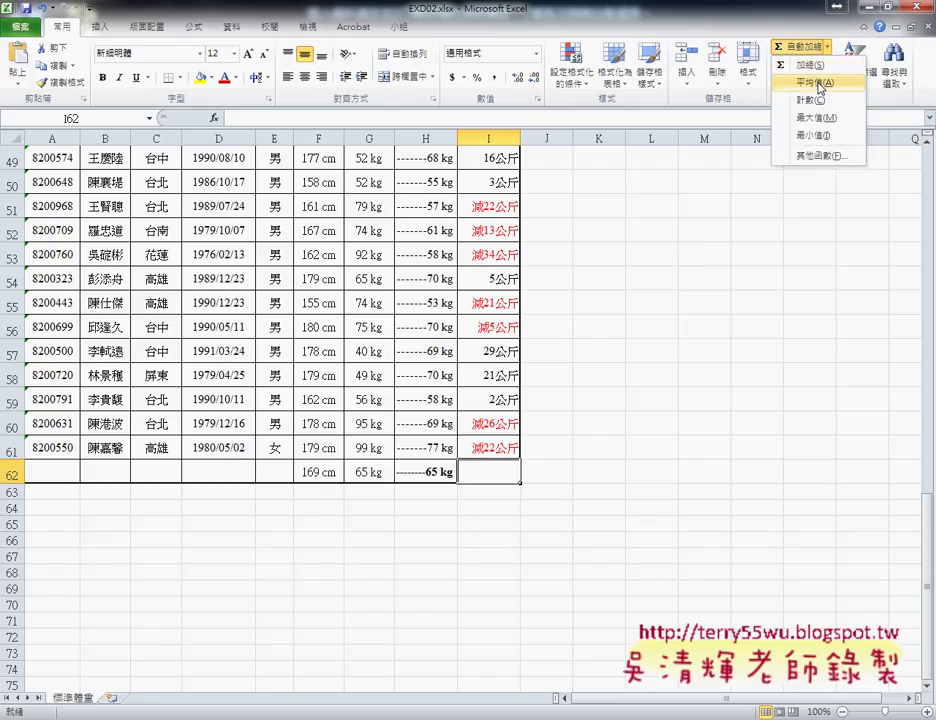
{"action": "left_click", "coordinate": [820, 84]}
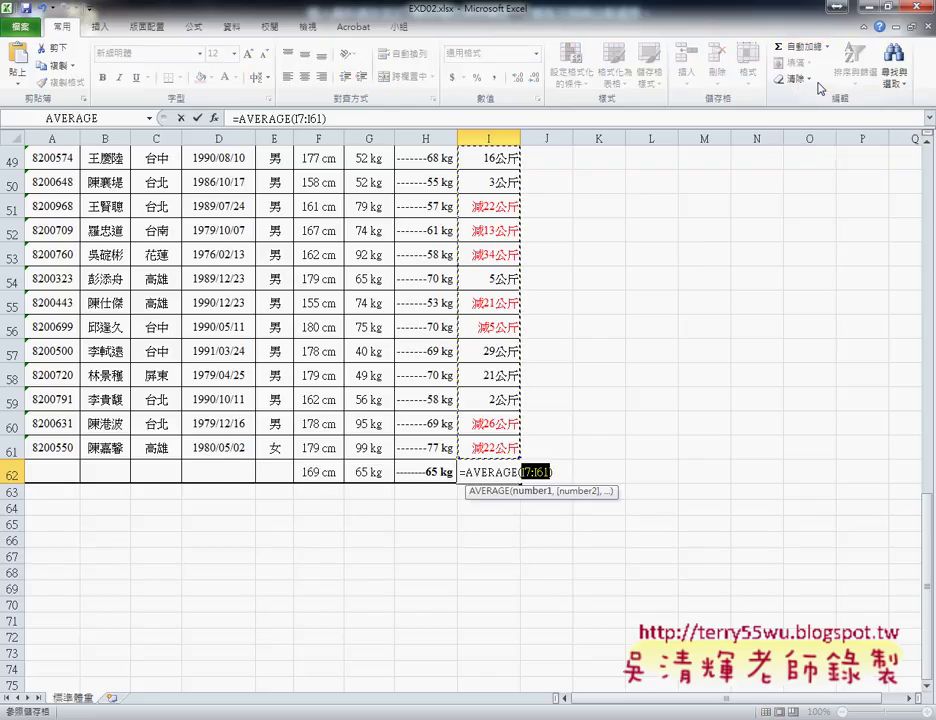
{"action": "left_click", "coordinate": [198, 119]}
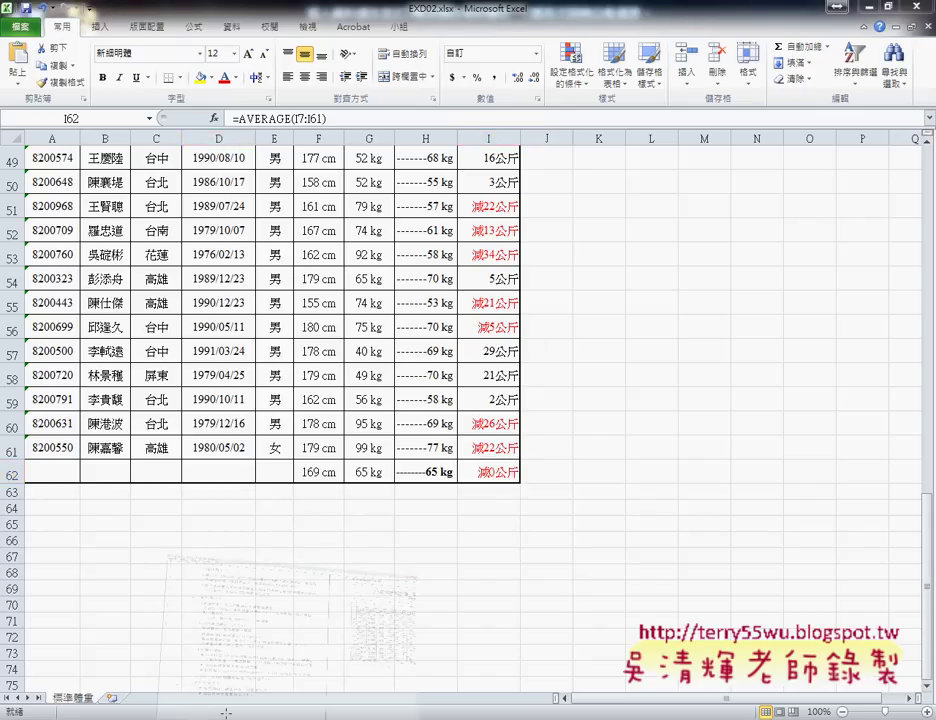
{"action": "key", "text": "alt+Tab"}
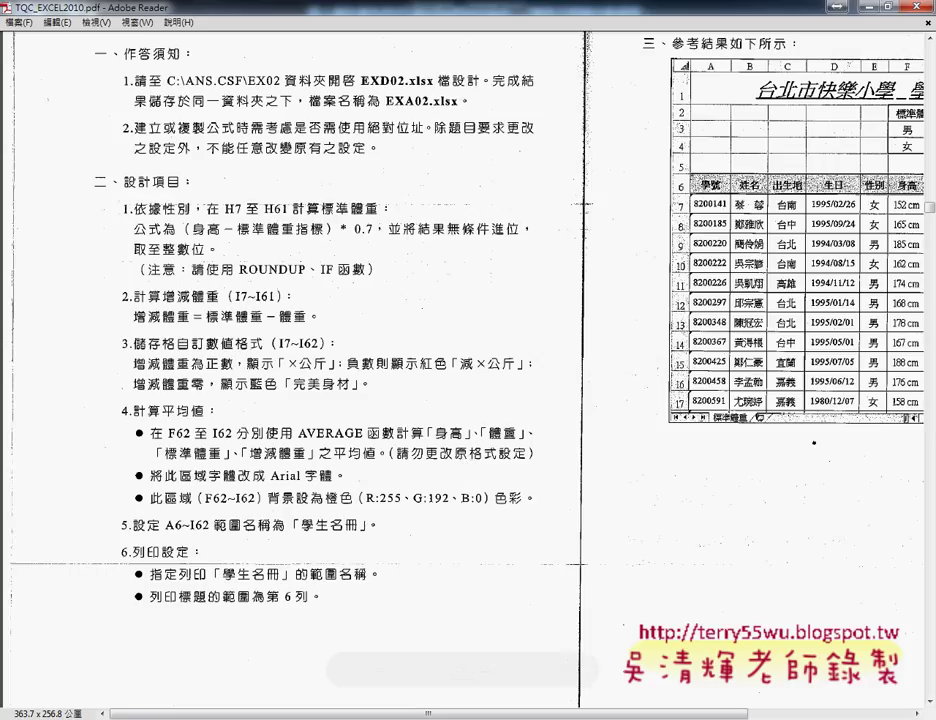
Check the PDF reference and the finished 202.xlsx sample, then select F62:I62 in EXD02.xlsx
{"action": "left_click_drag", "start_coordinate": [543, 718], "coordinate": [725, 718]}
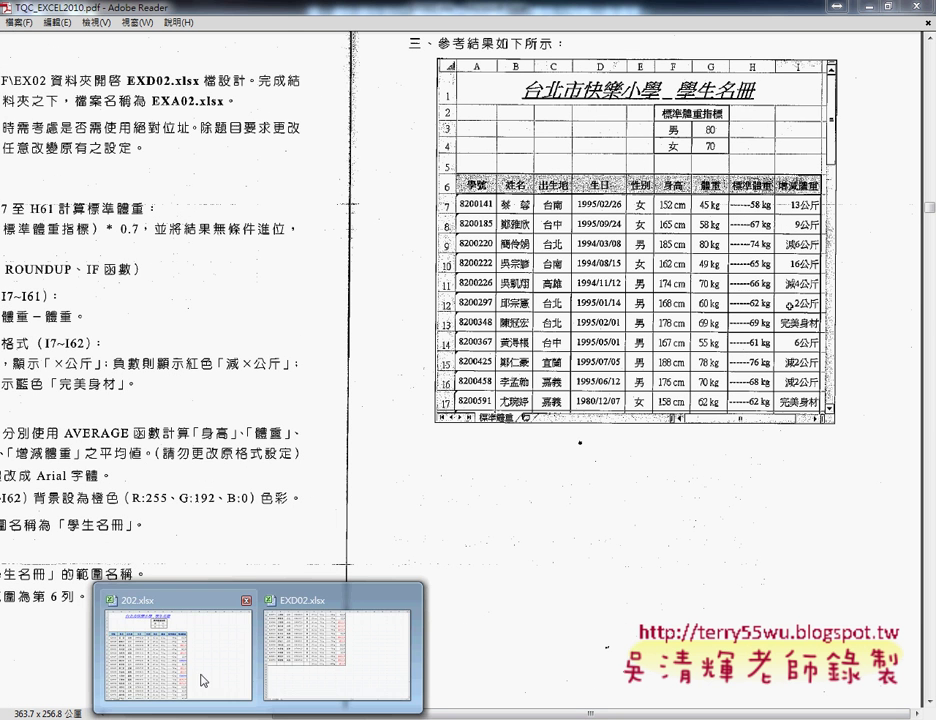
{"action": "left_click", "coordinate": [203, 670]}
{"action": "scroll", "coordinate": [426, 400], "scroll_direction": "down", "scroll_amount": 5}
{"action": "scroll", "coordinate": [426, 500], "scroll_direction": "down", "scroll_amount": 8}
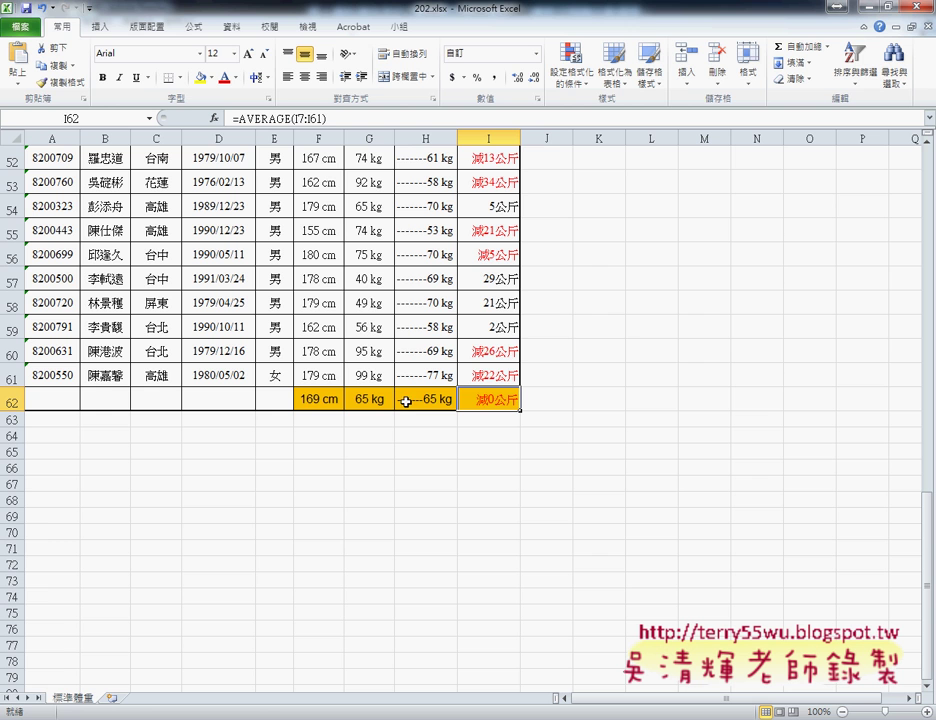
{"action": "left_click", "coordinate": [836, 6]}
{"action": "scroll", "coordinate": [296, 488], "scroll_direction": "left", "scroll_amount": 5}
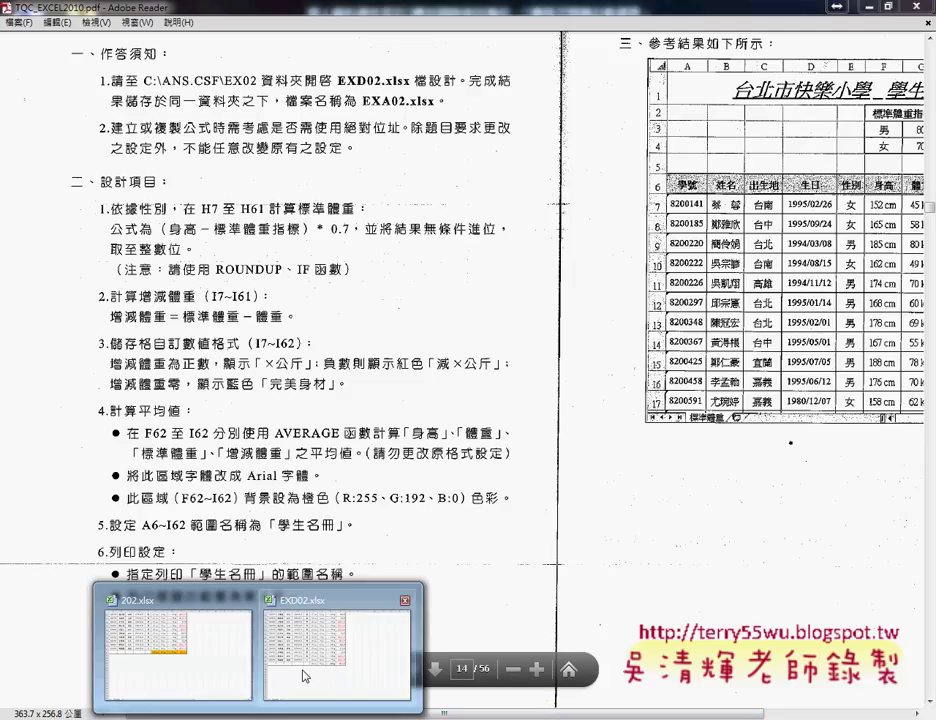
{"action": "left_click", "coordinate": [305, 677]}
{"action": "left_click_drag", "start_coordinate": [323, 474], "coordinate": [478, 474]}
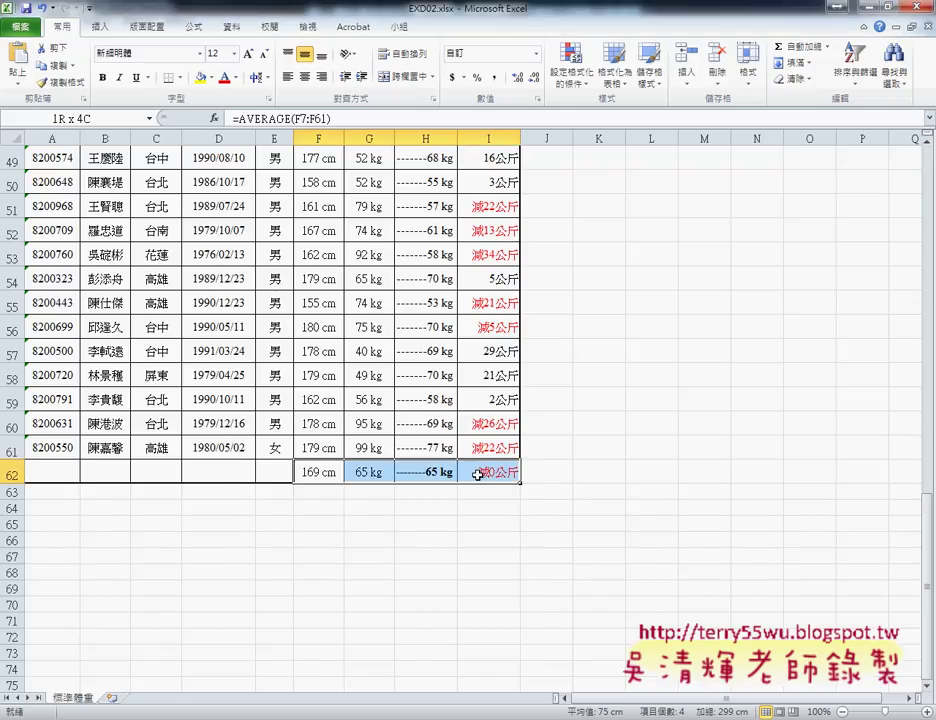
Change the font of the F62:I62 averages to Arial Unicode MS
{"action": "left_click", "coordinate": [201, 54]}
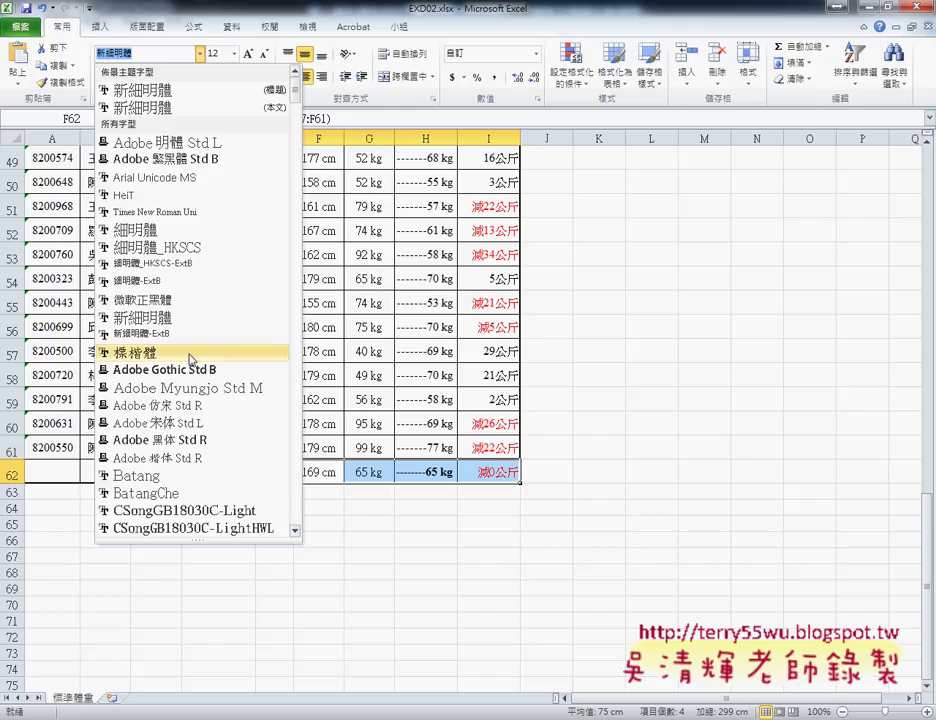
{"action": "scroll", "coordinate": [192, 400], "scroll_direction": "down", "scroll_amount": 4}
{"action": "scroll", "coordinate": [194, 402], "scroll_direction": "down", "scroll_amount": 3}
{"action": "scroll", "coordinate": [193, 405], "scroll_direction": "up", "scroll_amount": 4}
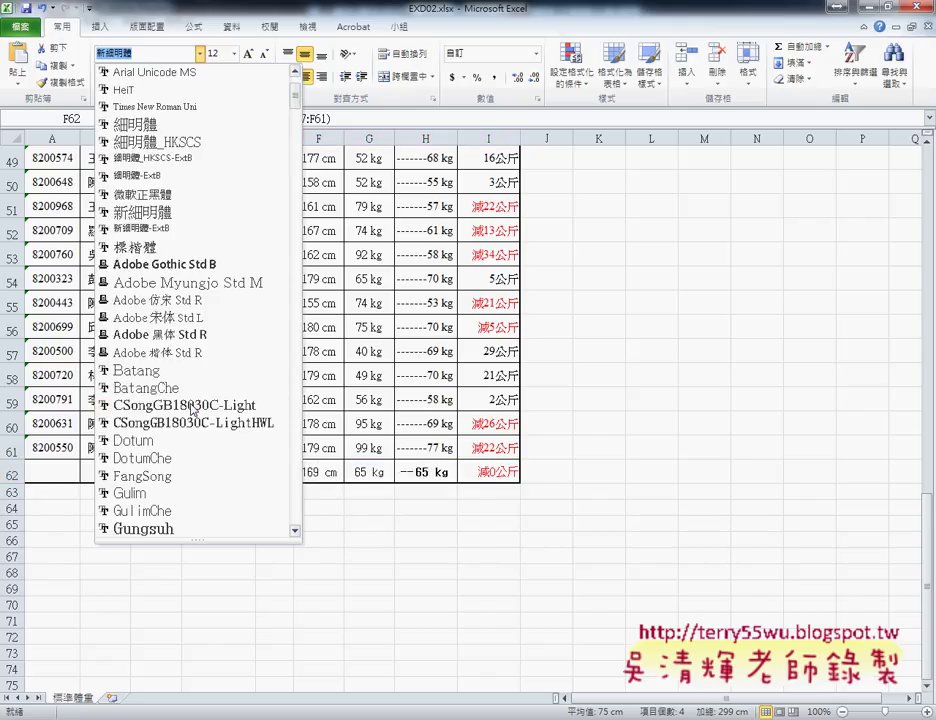
{"action": "scroll", "coordinate": [192, 405], "scroll_direction": "up", "scroll_amount": 2}
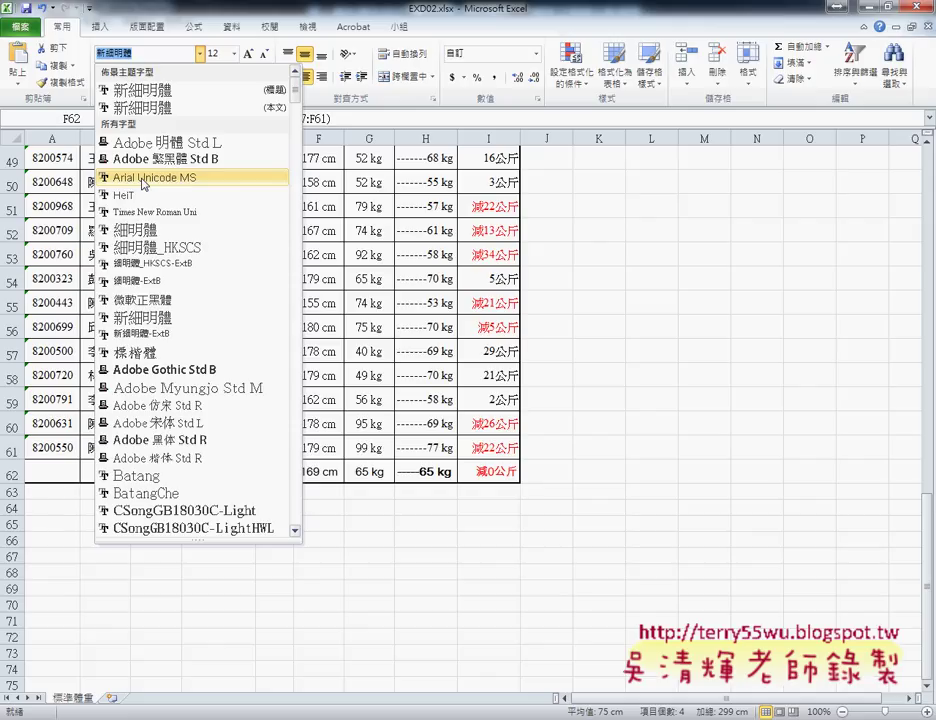
{"action": "left_click", "coordinate": [143, 180]}
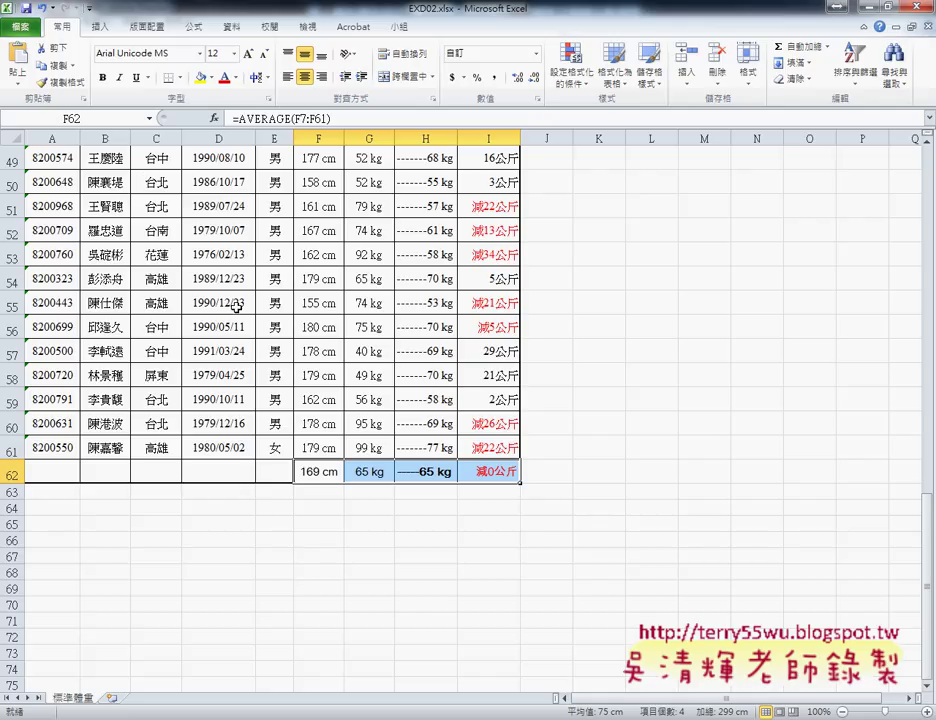
{"action": "left_click", "coordinate": [212, 78]}
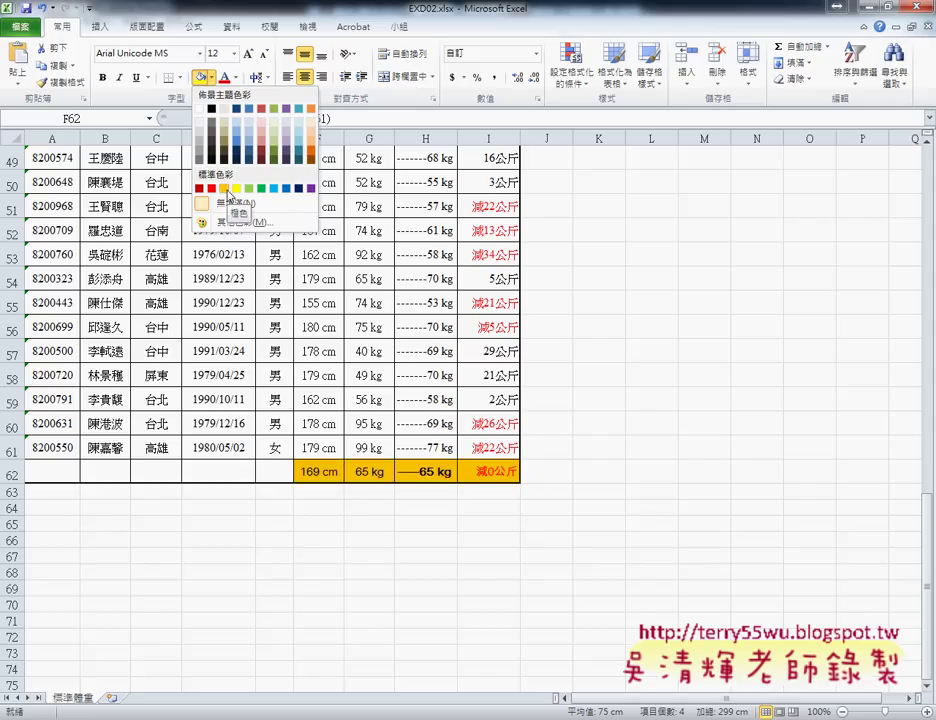
Fill F62:I62 with Orange, verifying RGB 255, 192, 0 in More Colors, then return to the PDF
{"action": "left_click", "coordinate": [229, 190]}
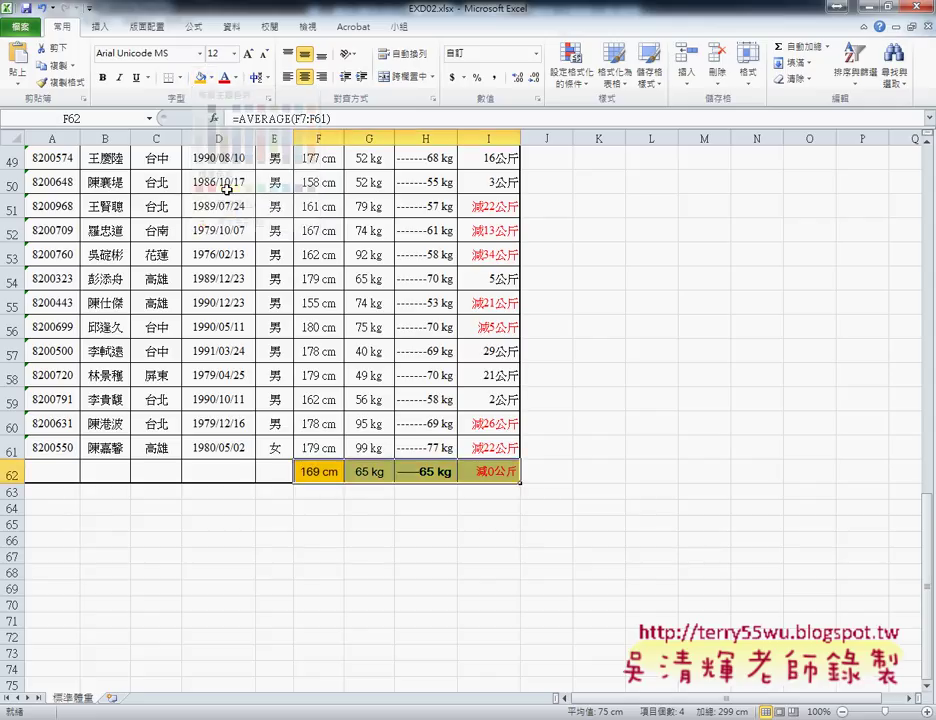
{"action": "left_click", "coordinate": [213, 78]}
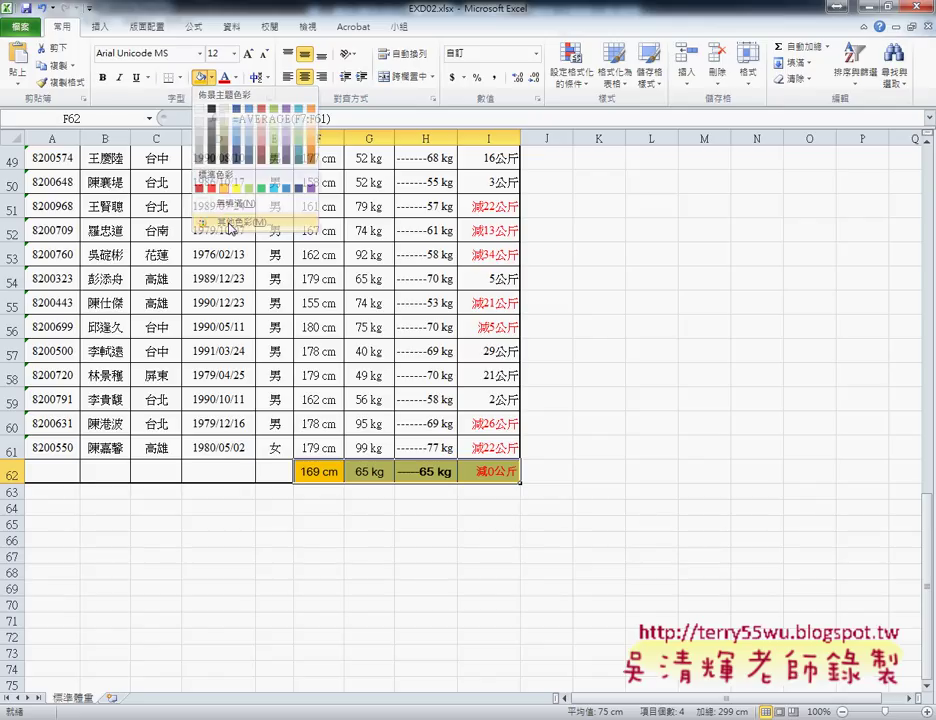
{"action": "left_click", "coordinate": [235, 221]}
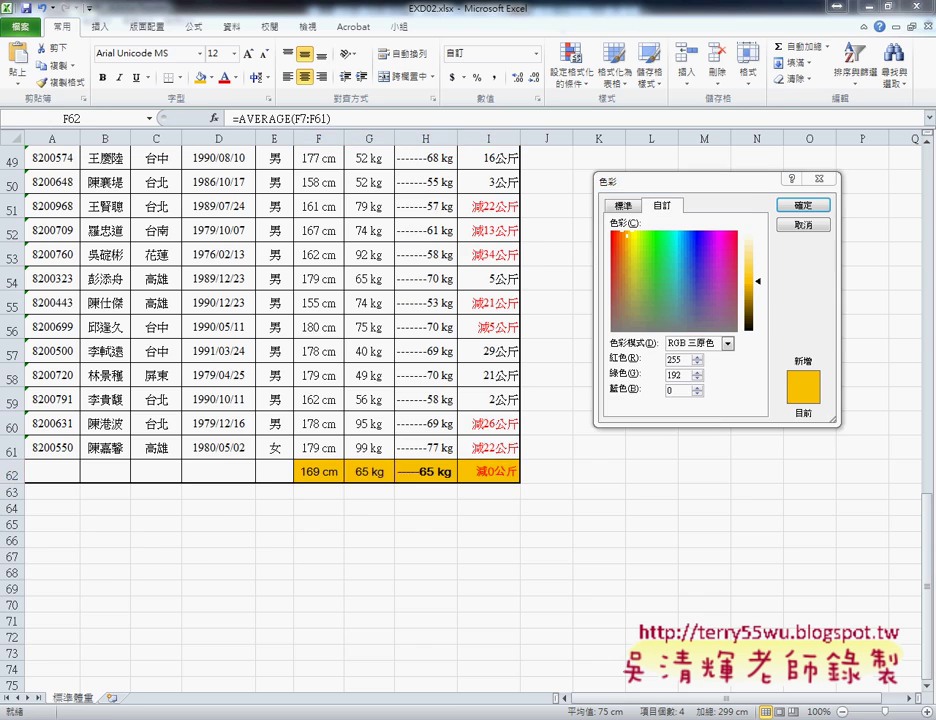
{"action": "key", "text": "alt+Tab"}
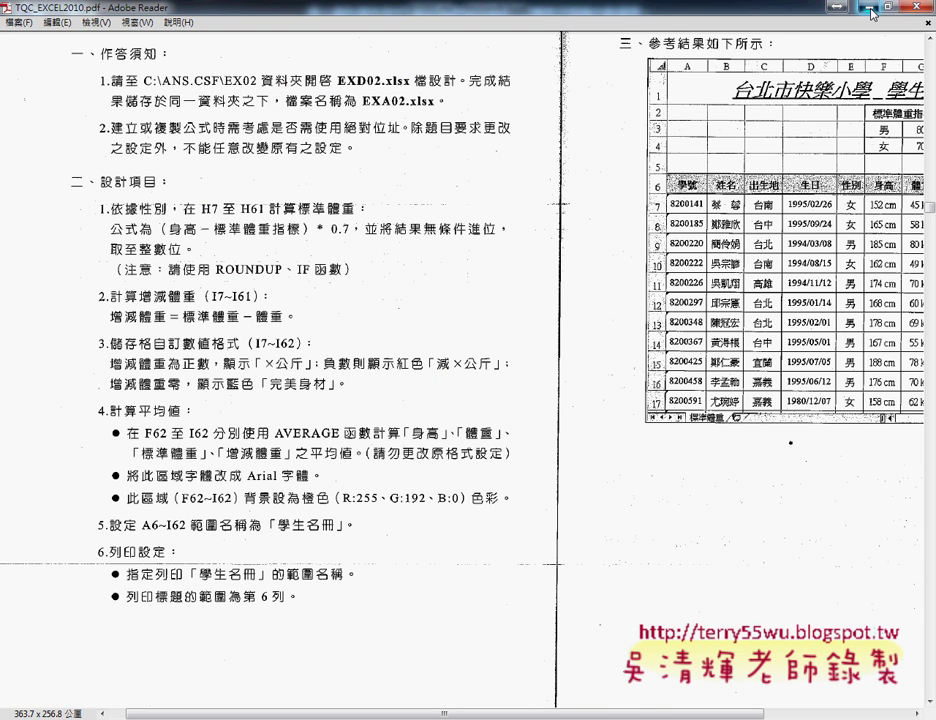
{"action": "key", "text": "alt+Tab"}
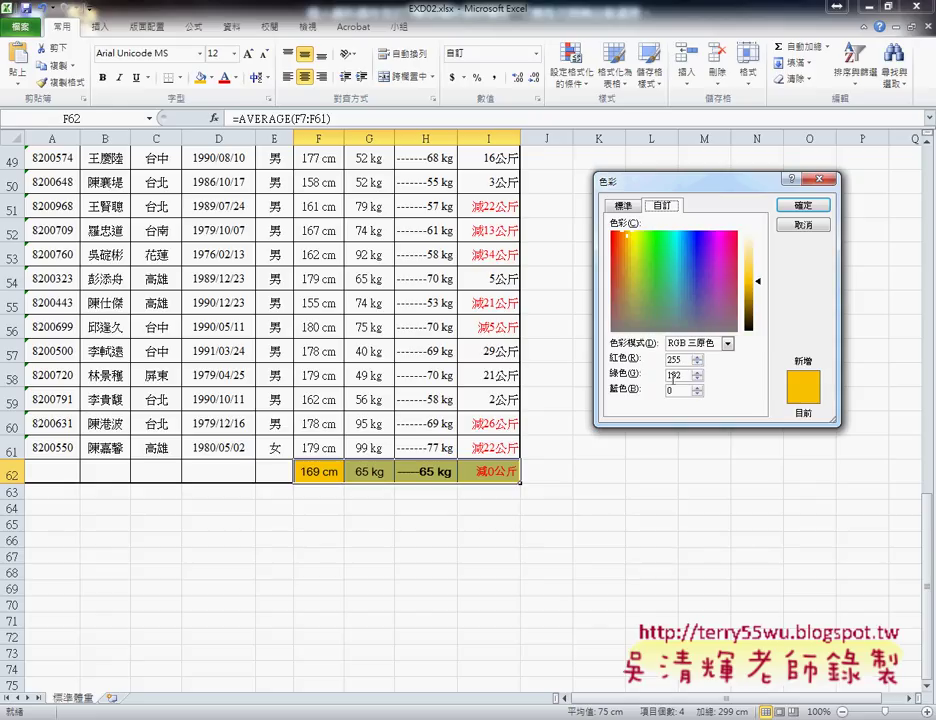
{"action": "left_click", "coordinate": [804, 226]}
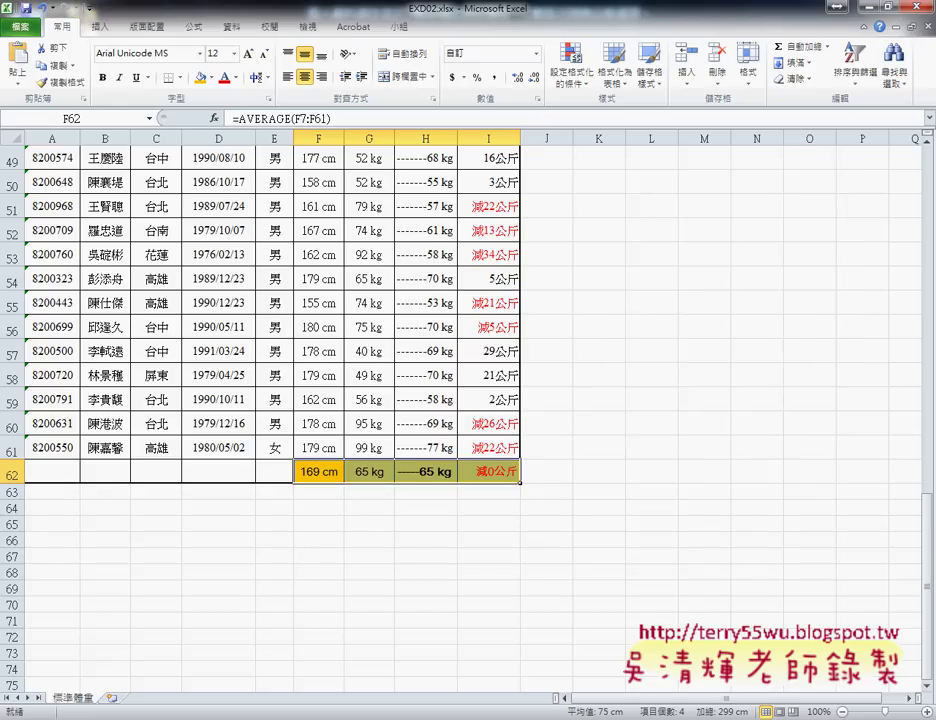
{"action": "key", "text": "alt+Tab"}
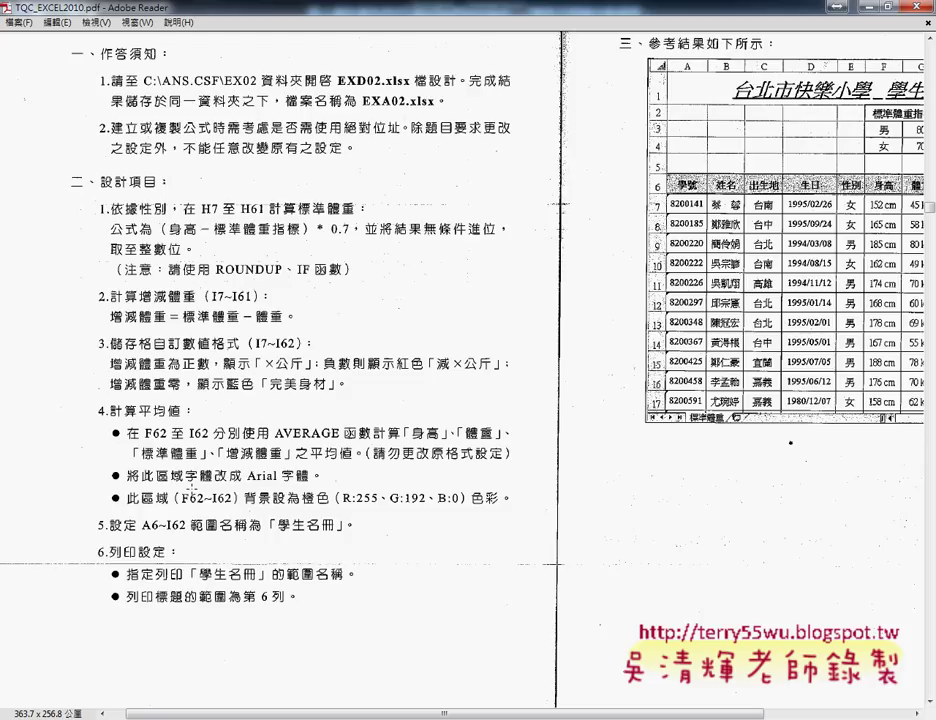
Underline the exam's requirements (AVERAGE, keep formatting, Arial, name A6~I62 學生名冊), then clear the marks
{"action": "left_click_drag", "start_coordinate": [272, 438], "coordinate": [339, 441]}
{"action": "left_click_drag", "start_coordinate": [372, 461], "coordinate": [503, 463]}
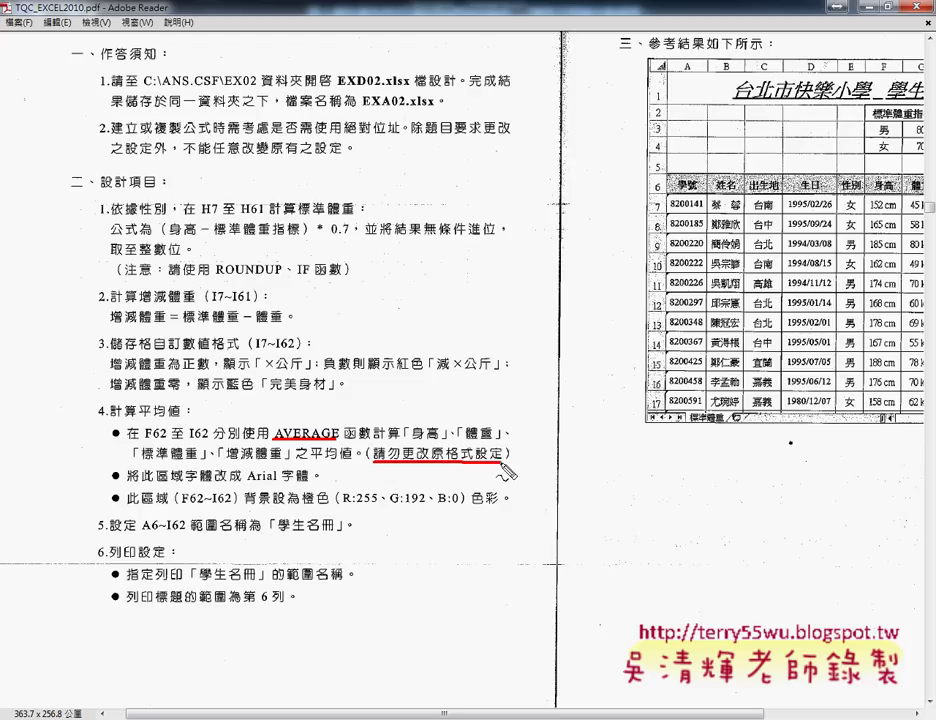
{"action": "mouse_move", "coordinate": [247, 481]}
{"action": "left_mouse_down"}
{"action": "mouse_move", "coordinate": [310, 482]}
{"action": "mouse_move", "coordinate": [316, 507]}
{"action": "mouse_move", "coordinate": [329, 508]}
{"action": "left_mouse_up"}
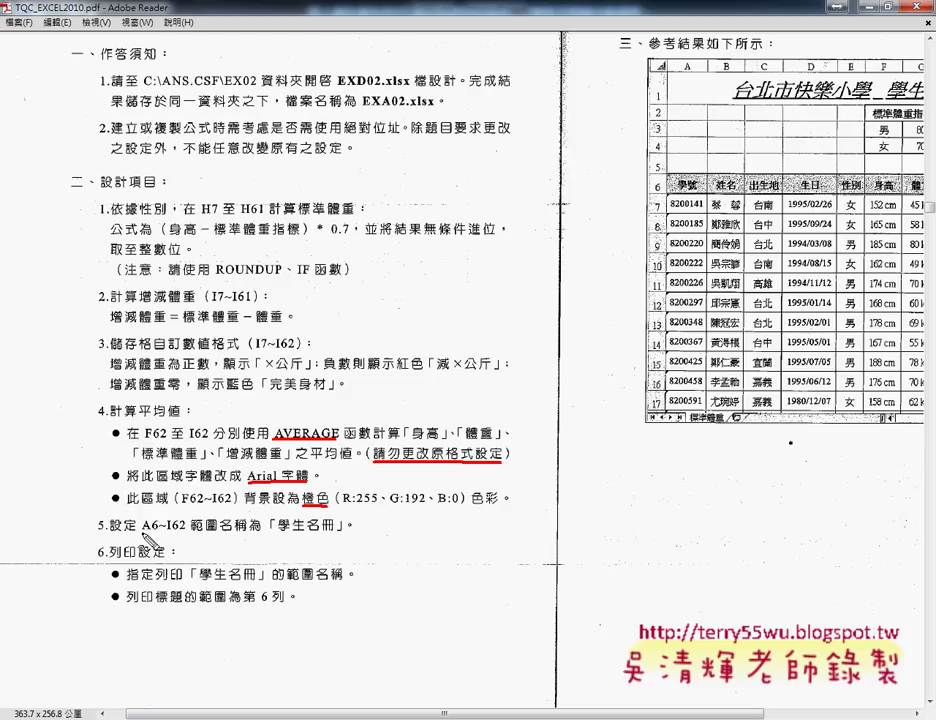
{"action": "mouse_move", "coordinate": [143, 536]}
{"action": "left_mouse_down"}
{"action": "mouse_move", "coordinate": [188, 530]}
{"action": "mouse_move", "coordinate": [150, 517]}
{"action": "mouse_move", "coordinate": [142, 535]}
{"action": "left_mouse_up"}
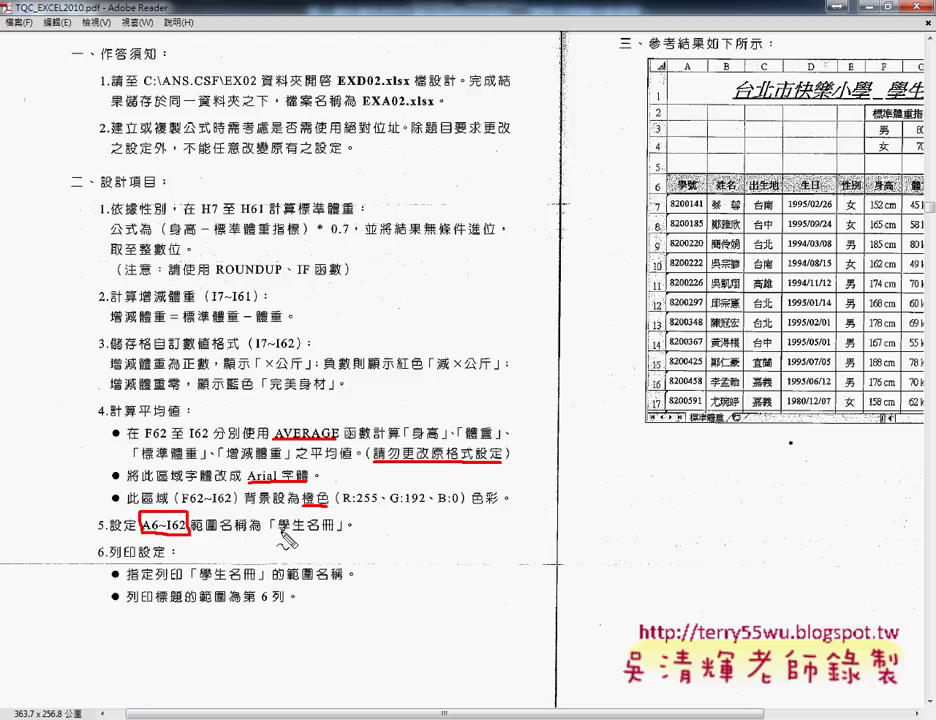
{"action": "left_click_drag", "start_coordinate": [280, 534], "coordinate": [344, 534]}
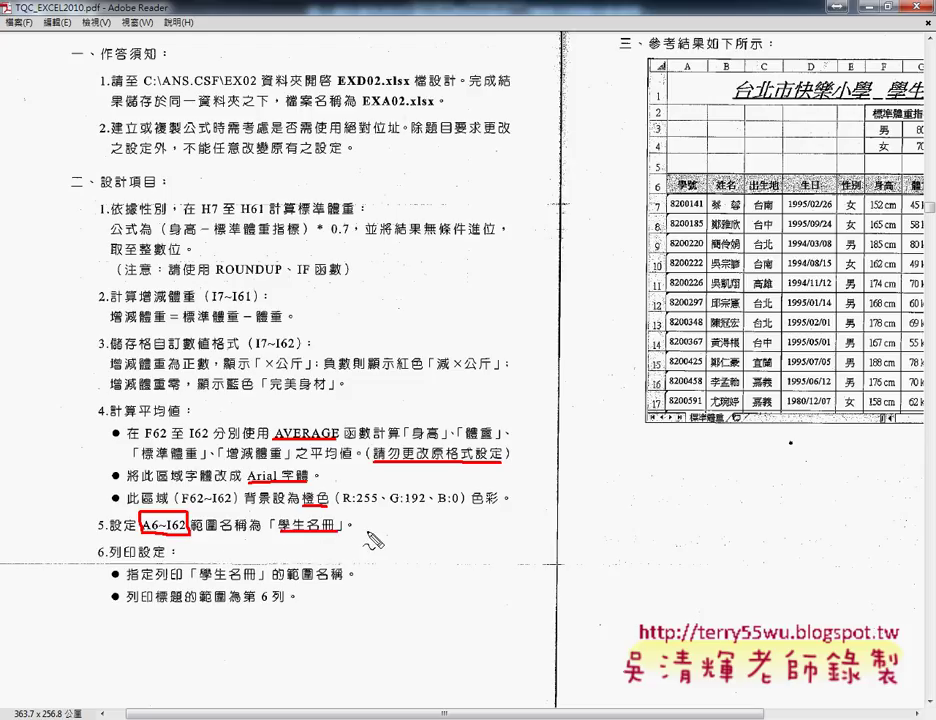
{"action": "key", "text": "Escape"}
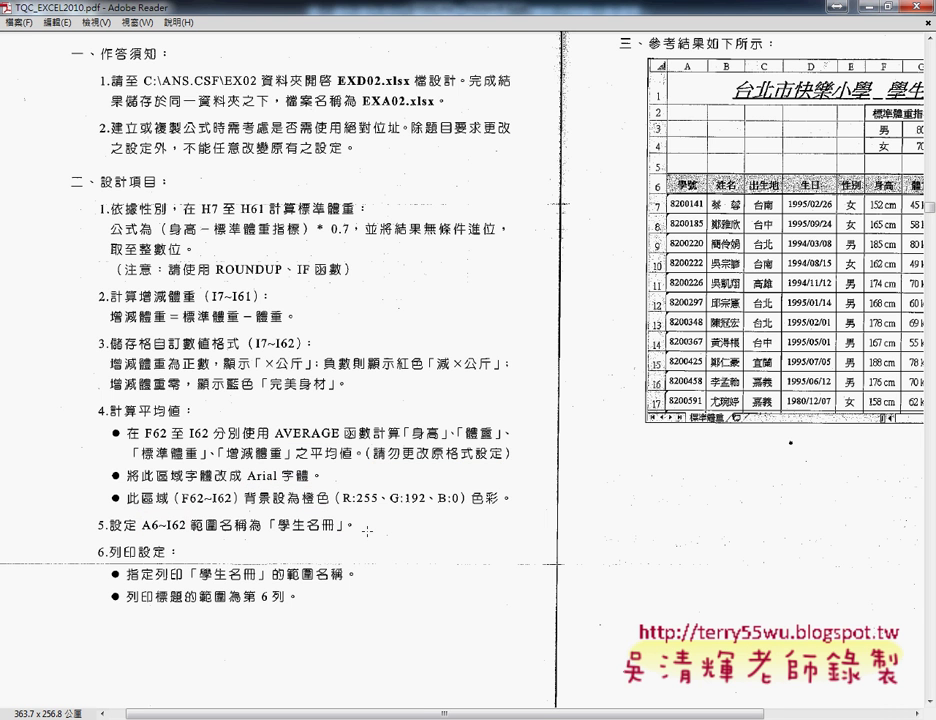
Back in the EXD02 workbook, select the roster block A6:I62 down to the averages row
{"action": "key", "text": "alt+Tab"}
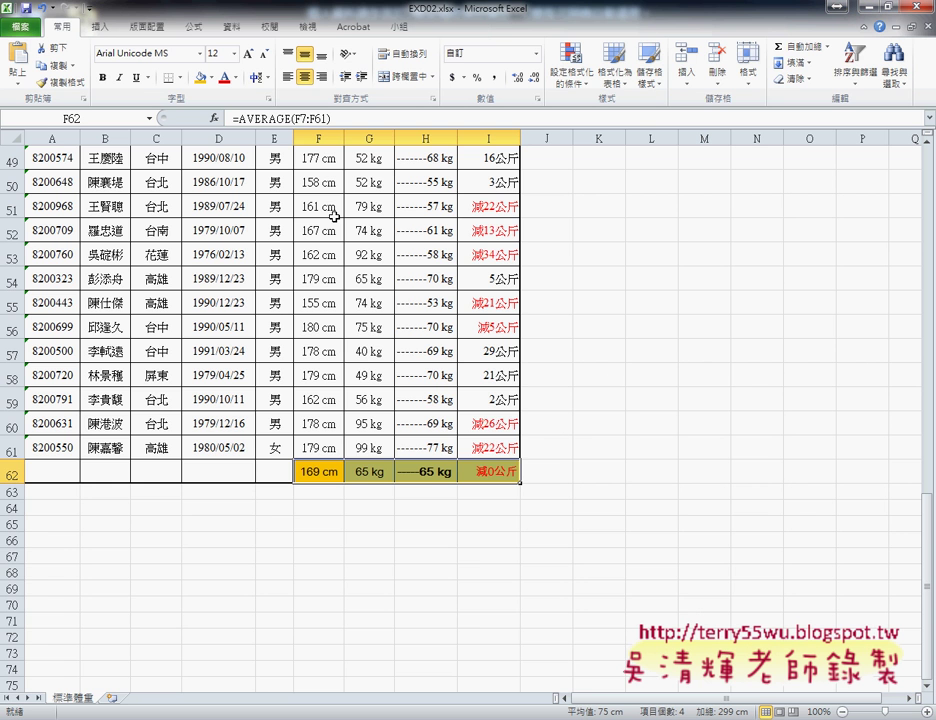
{"action": "scroll", "coordinate": [352, 480], "scroll_direction": "up", "scroll_amount": 1}
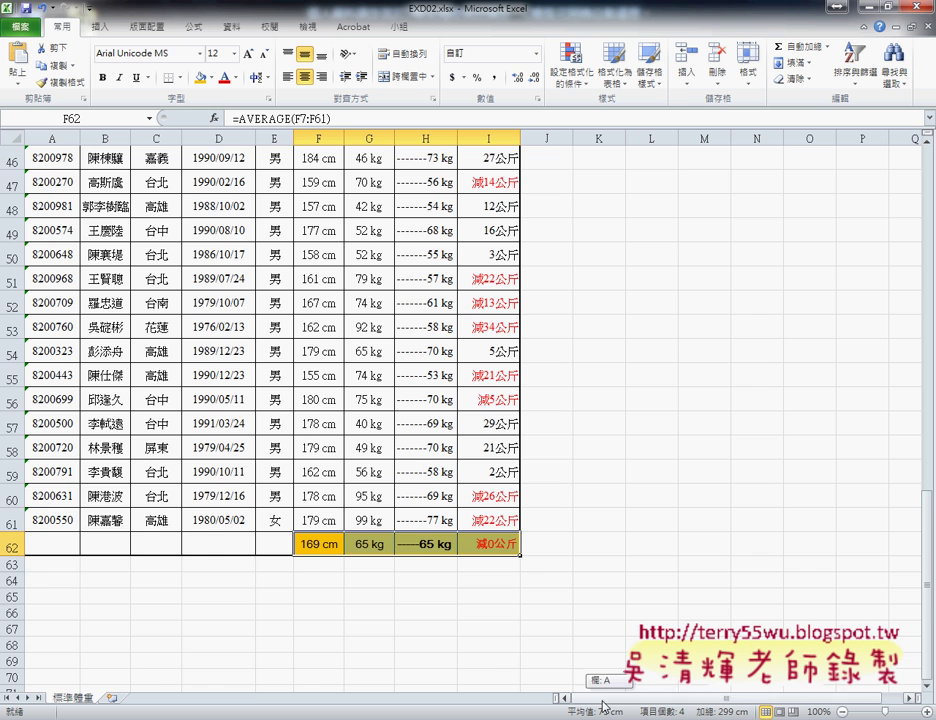
{"action": "scroll", "coordinate": [284, 530], "scroll_direction": "up", "scroll_amount": 5}
{"action": "scroll", "coordinate": [284, 530], "scroll_direction": "up", "scroll_amount": 9}
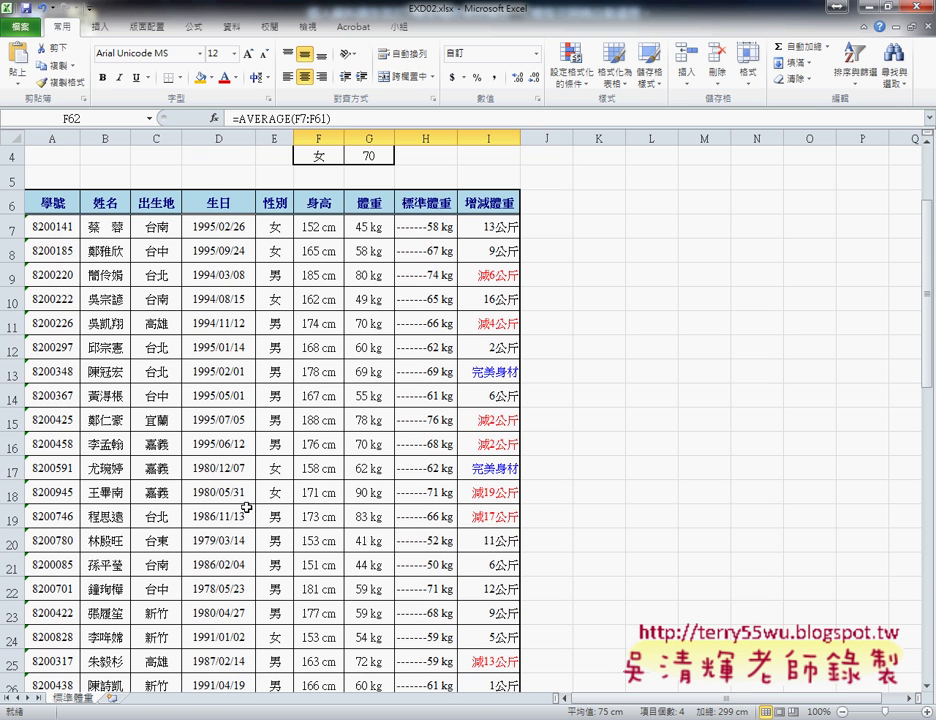
{"action": "left_click", "coordinate": [53, 203]}
{"action": "scroll", "coordinate": [224, 277], "scroll_direction": "down", "scroll_amount": 4}
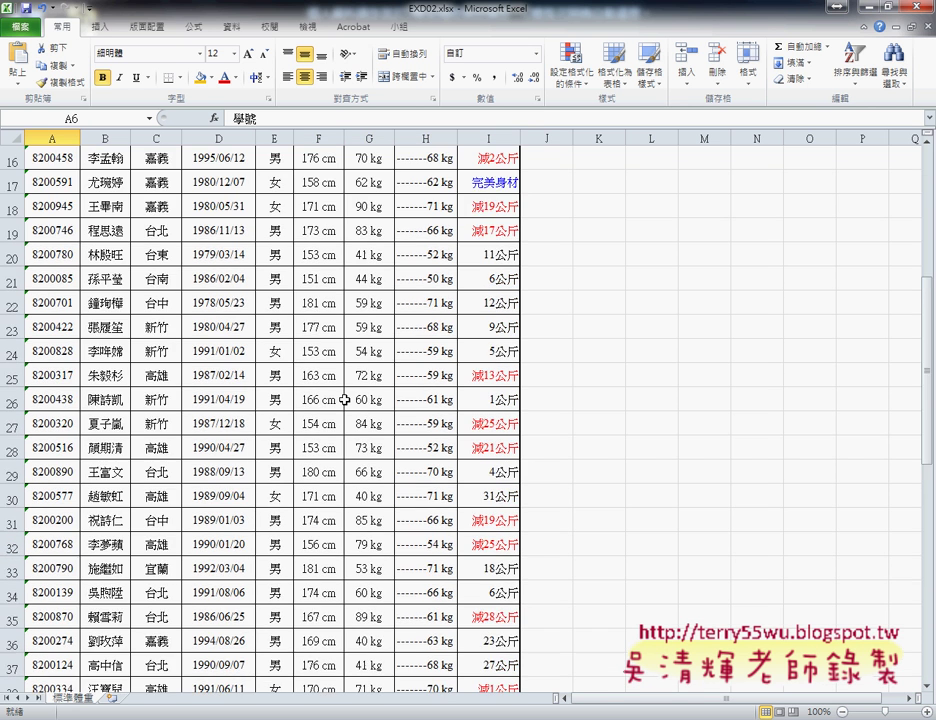
{"action": "scroll", "coordinate": [345, 400], "scroll_direction": "down", "scroll_amount": 9}
{"action": "scroll", "coordinate": [345, 400], "scroll_direction": "down", "scroll_amount": 3}
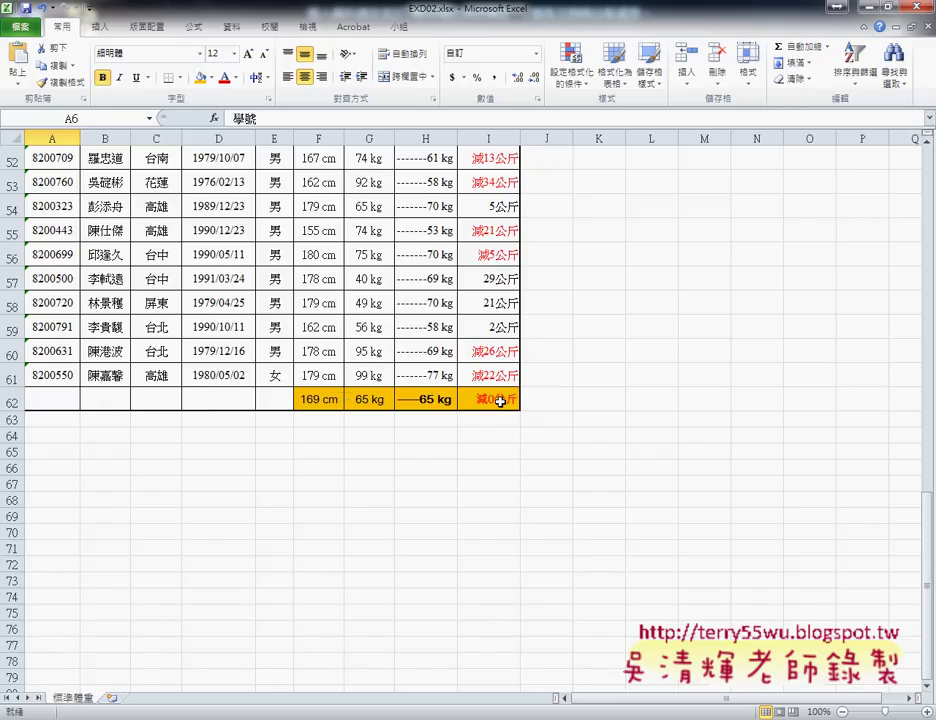
{"action": "left_click", "coordinate": [500, 401], "text": "shift"}
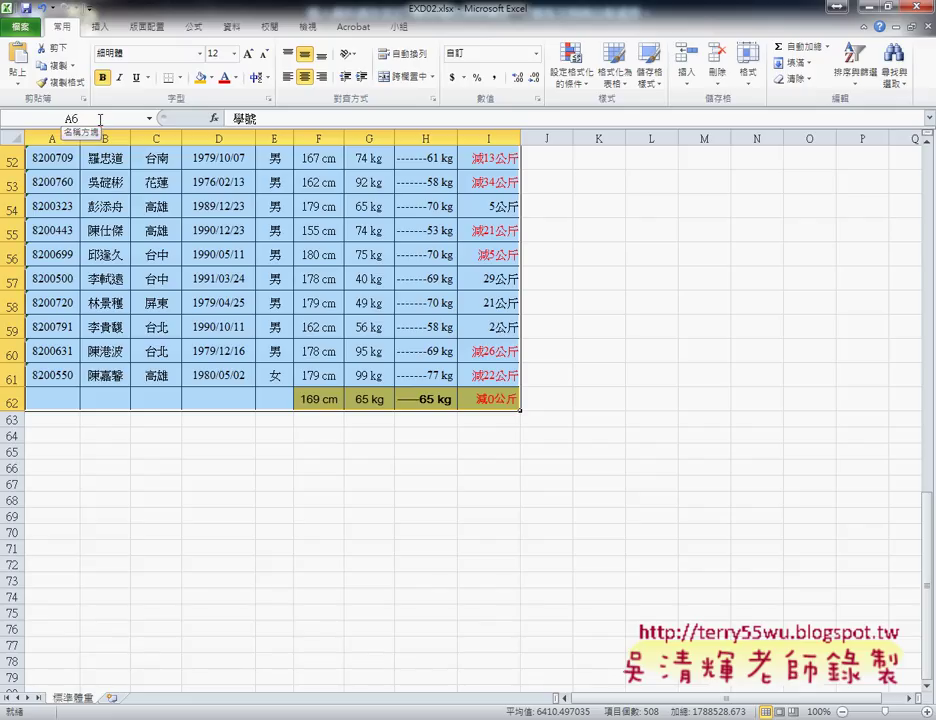
{"action": "left_click", "coordinate": [100, 119]}
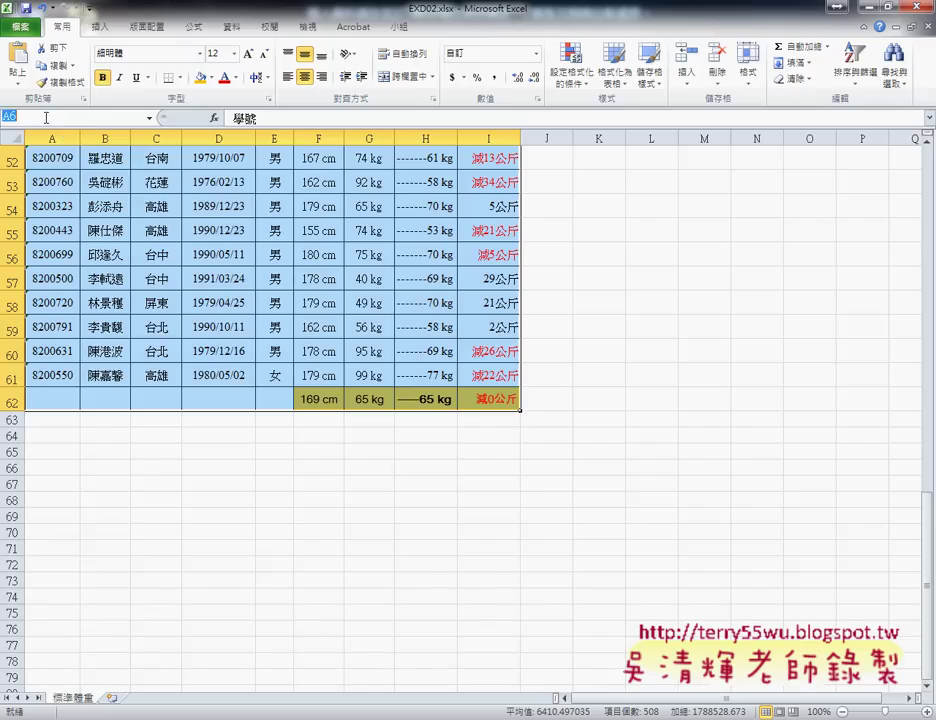
Define the name 學生名冊 for A6:I62 with Formulas > Define Name
{"action": "left_click", "coordinate": [193, 27]}
{"action": "left_click", "coordinate": [446, 54]}
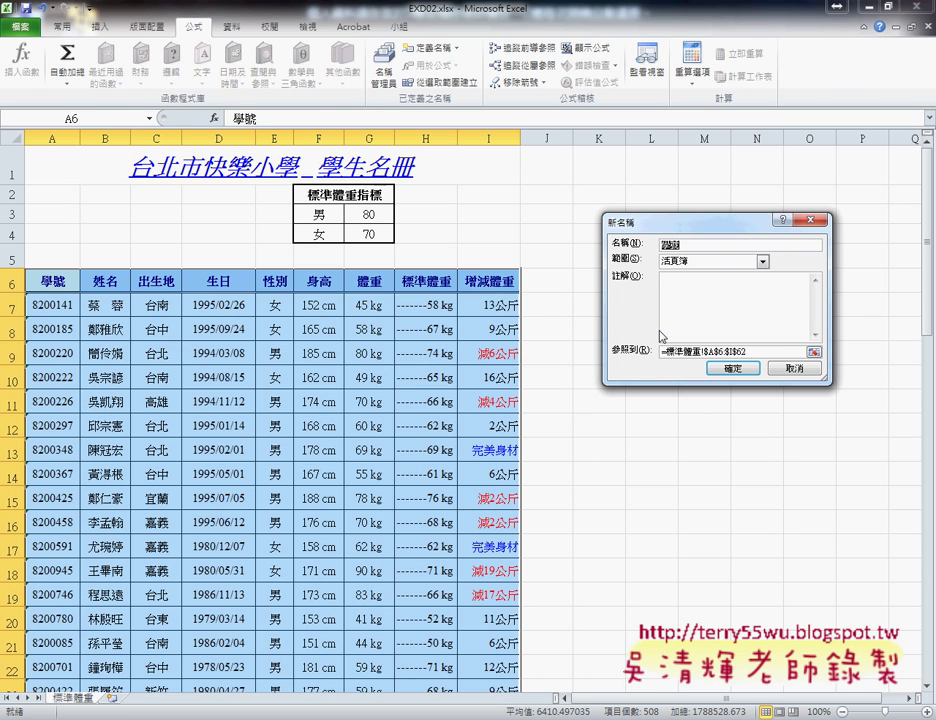
{"action": "type", "text": "學"}
{"action": "type", "text": "明"}
{"action": "type", "text": "冊"}
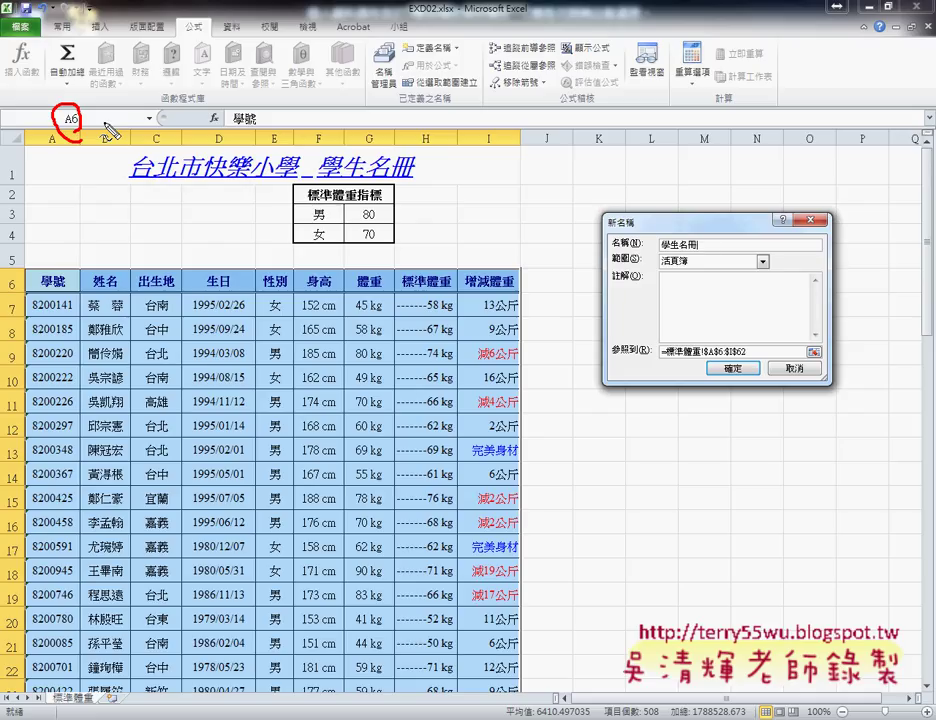
{"action": "left_click", "coordinate": [735, 368]}
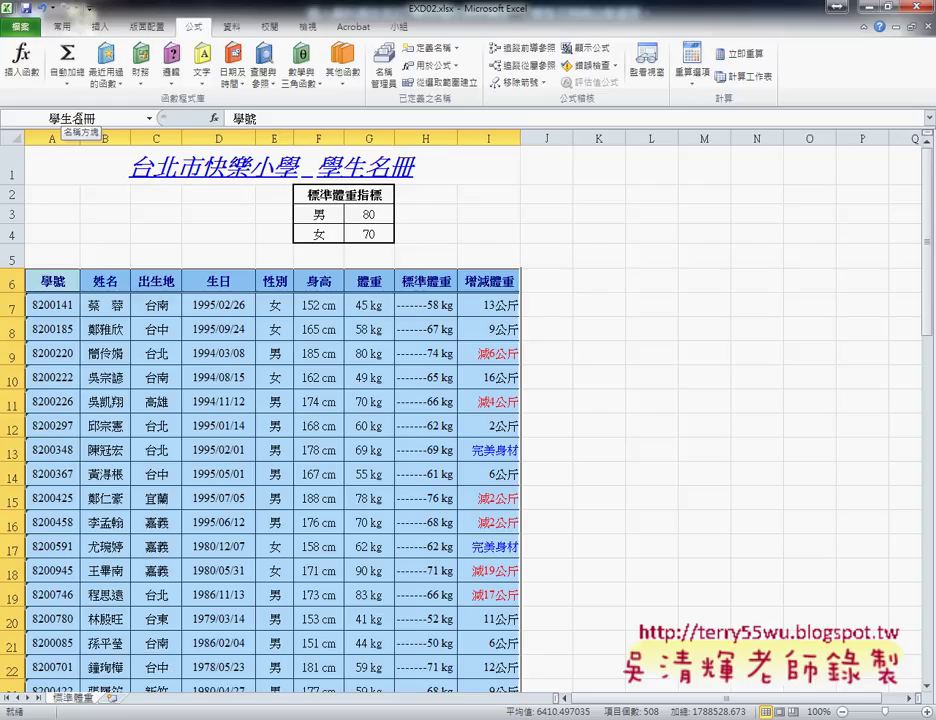
In the exam PDF, underline the requirement to repeat row 6 as print titles, then return to Excel
{"action": "key", "text": "alt+Tab"}
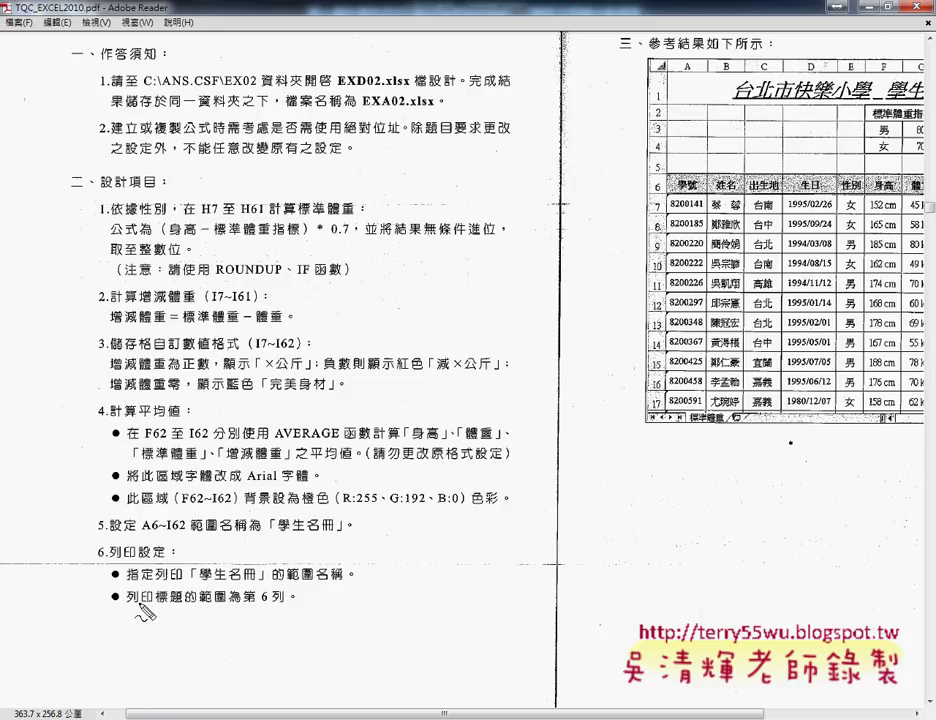
{"action": "left_click_drag", "start_coordinate": [157, 603], "coordinate": [181, 606]}
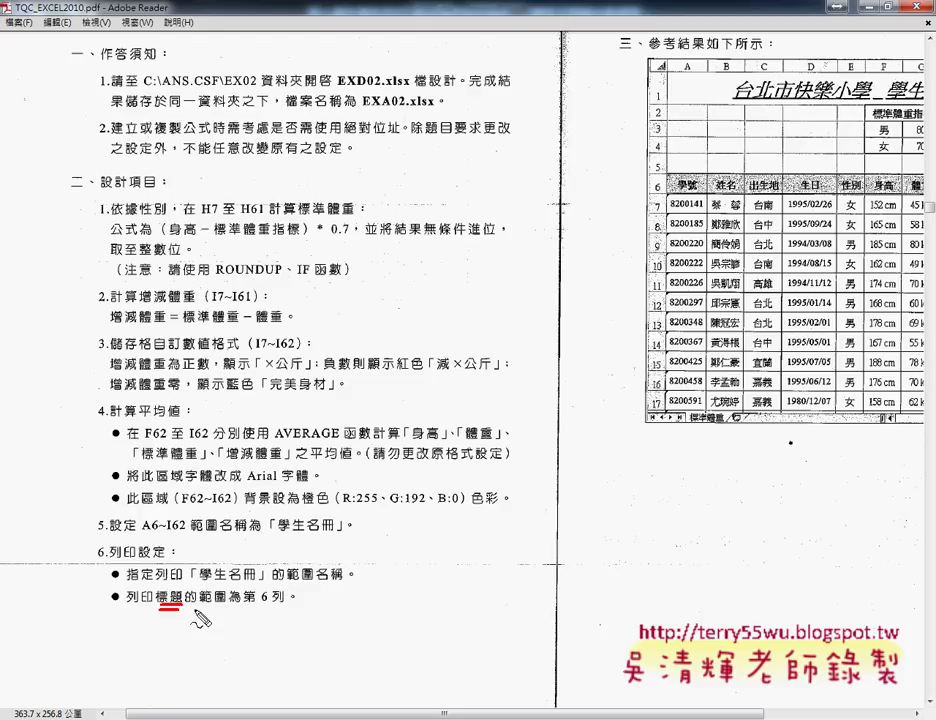
{"action": "left_click_drag", "start_coordinate": [244, 604], "coordinate": [290, 609]}
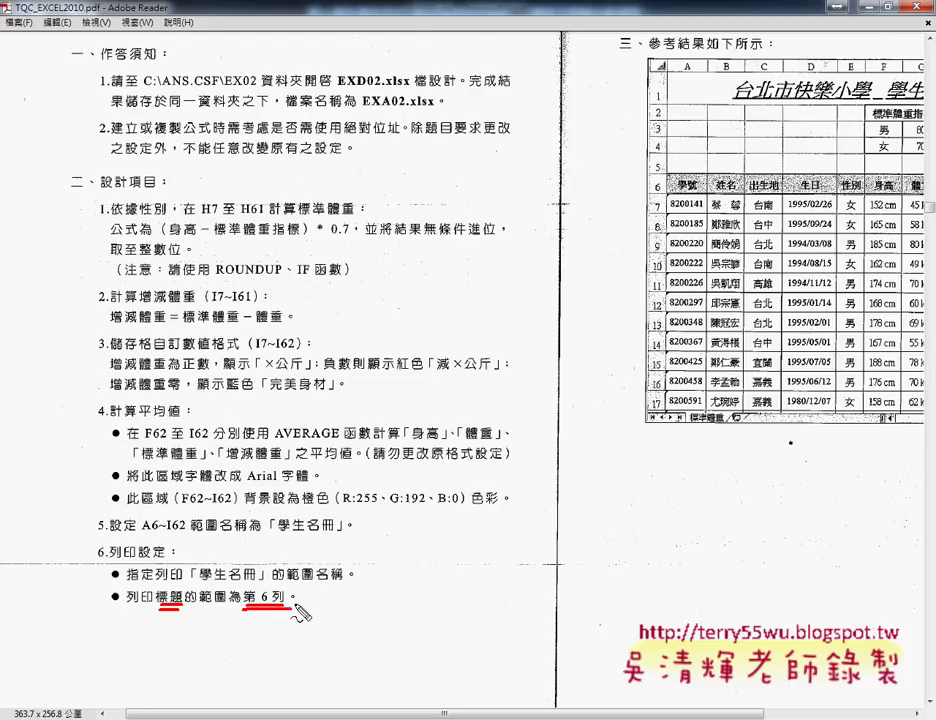
{"action": "key", "text": "Escape"}
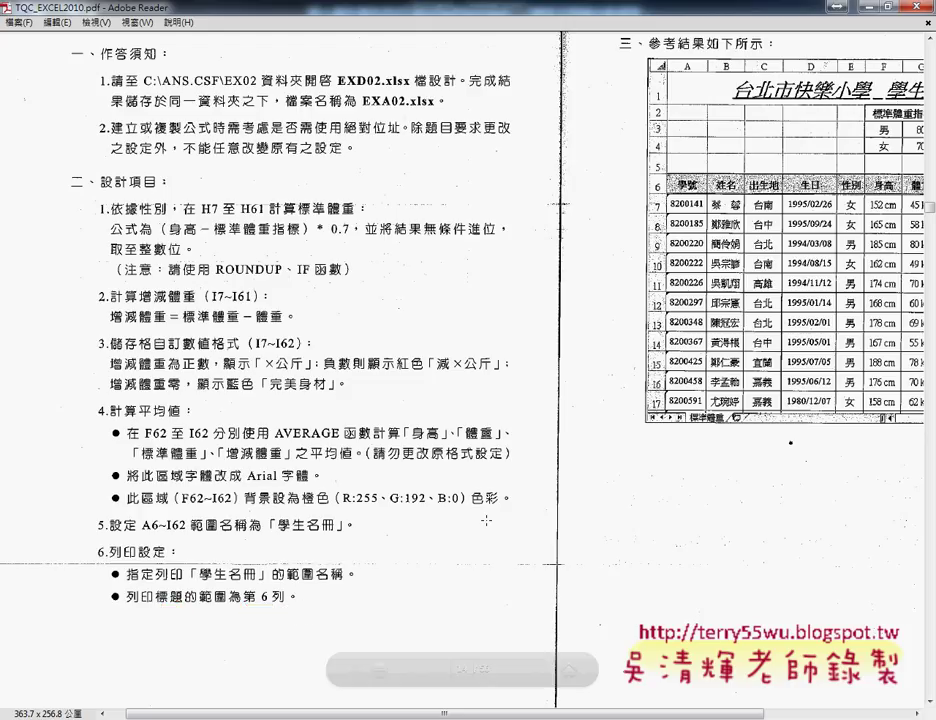
{"action": "scroll", "coordinate": [493, 510], "scroll_direction": "up", "scroll_amount": 1}
{"action": "scroll", "coordinate": [493, 510], "scroll_direction": "up", "scroll_amount": 2}
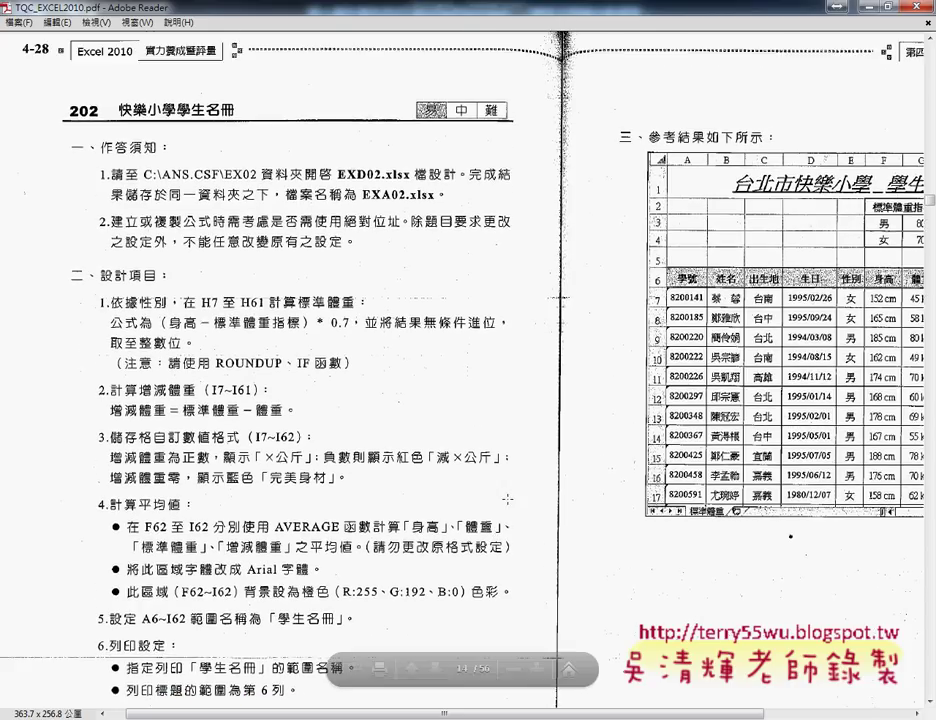
{"action": "scroll", "coordinate": [505, 497], "scroll_direction": "down", "scroll_amount": 1}
{"action": "scroll", "coordinate": [507, 497], "scroll_direction": "right", "scroll_amount": 3}
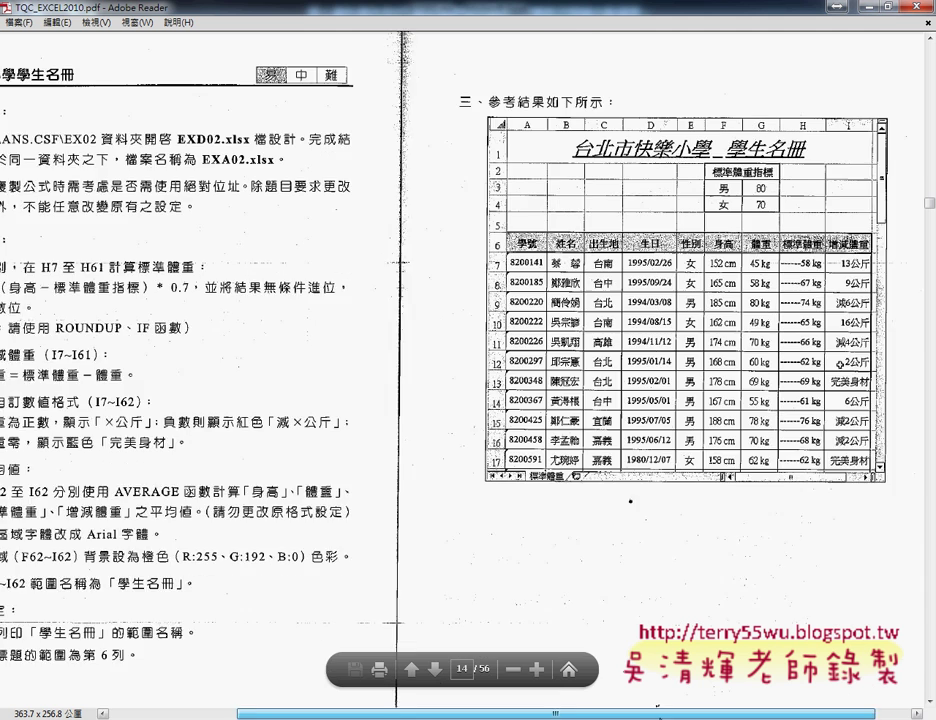
{"action": "scroll", "coordinate": [507, 497], "scroll_direction": "left", "scroll_amount": 4}
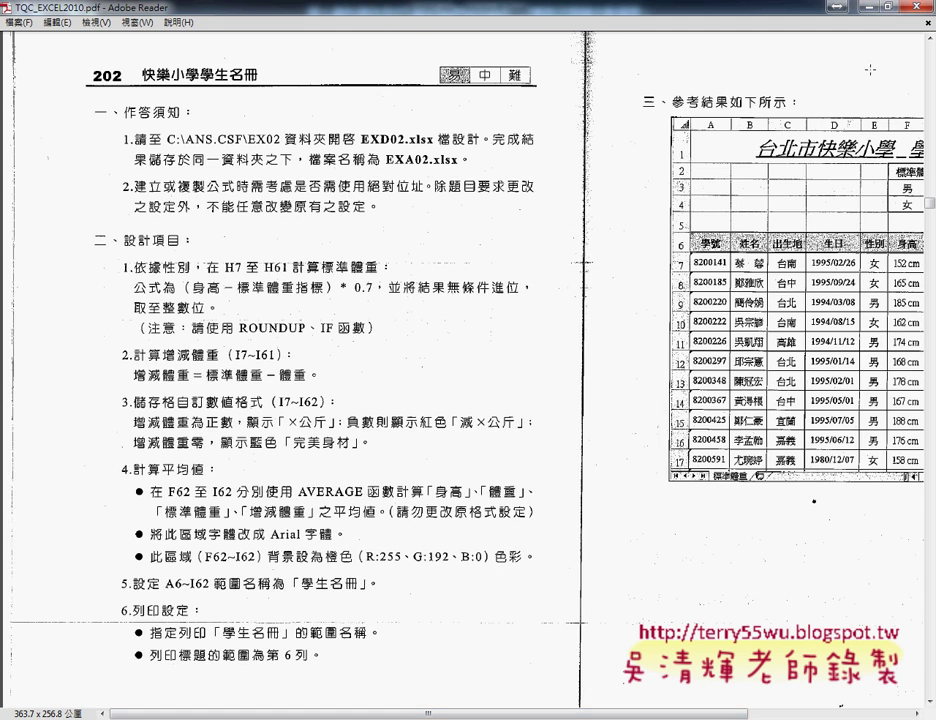
{"action": "key", "text": "alt+Tab"}
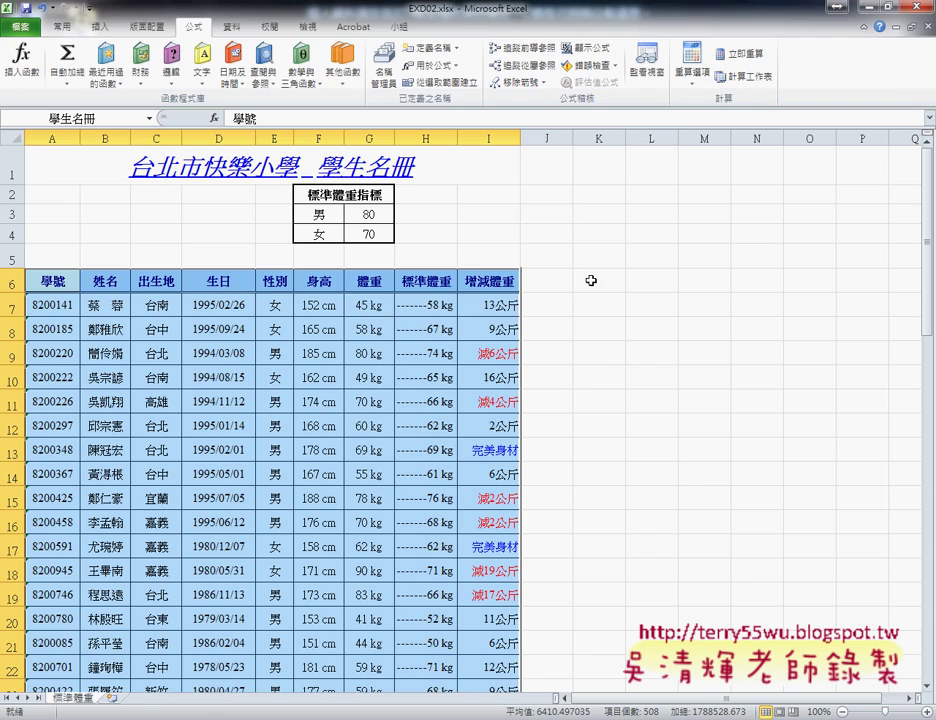
Show the Page Layout ribbon, then open EXD02's File information page
{"action": "left_click", "coordinate": [150, 28]}
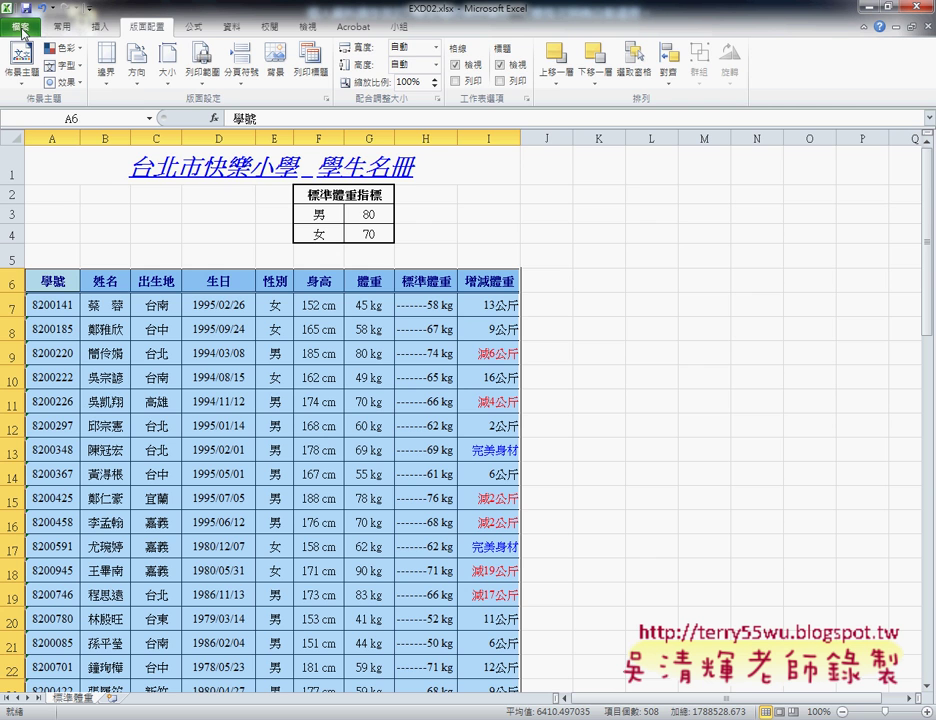
{"action": "left_click", "coordinate": [22, 30]}
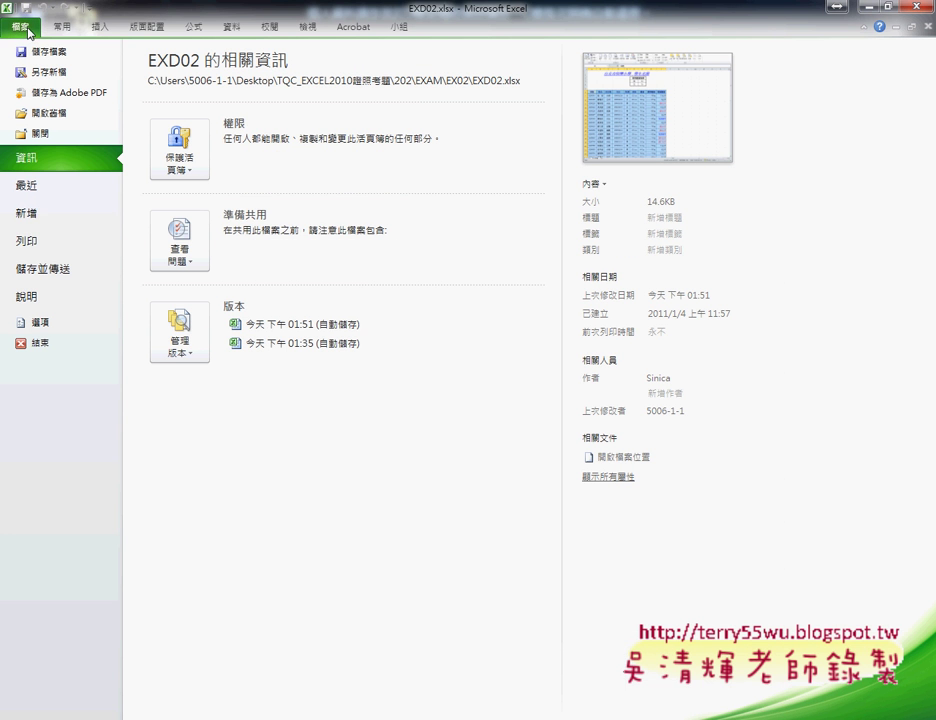
Open the print preview and point out that page 2's first row lacks the row 6 headings
{"action": "left_click", "coordinate": [33, 245]}
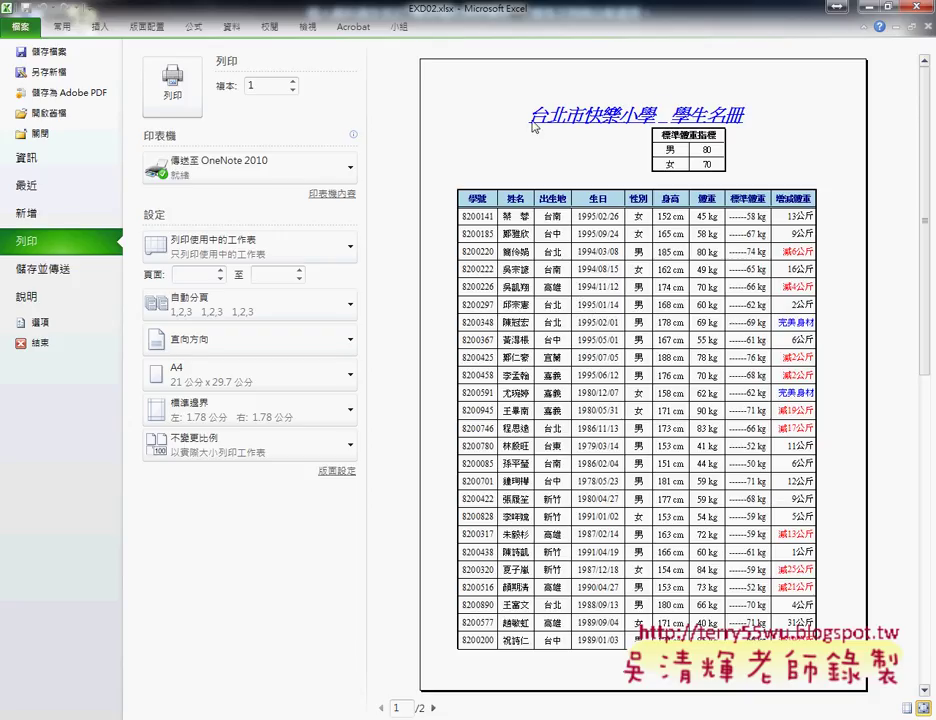
{"action": "scroll", "coordinate": [578, 237], "scroll_direction": "down", "scroll_amount": 1}
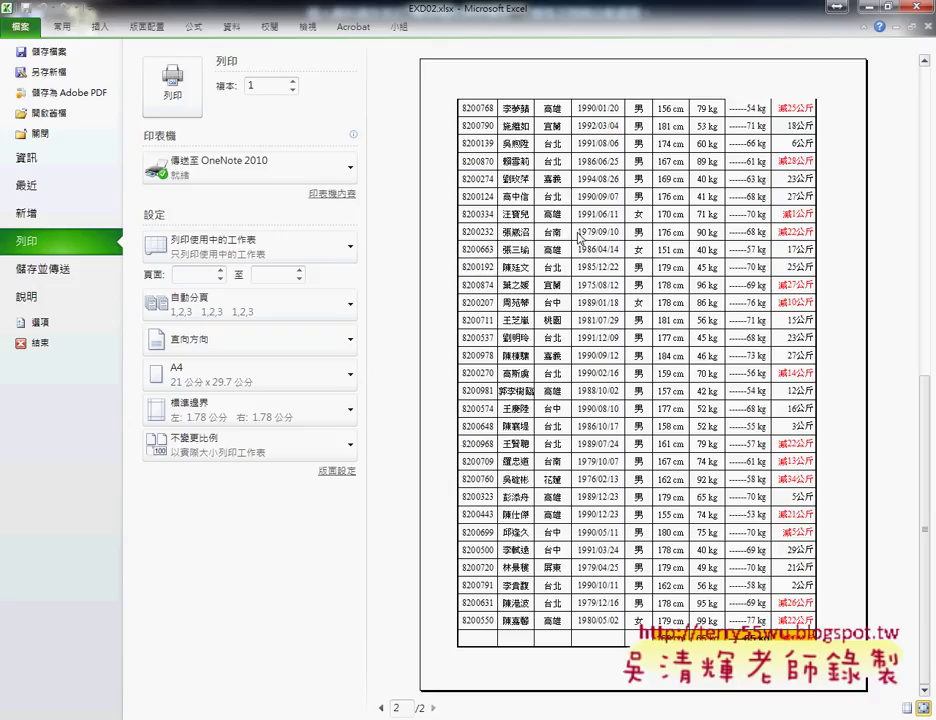
{"action": "scroll", "coordinate": [578, 237], "scroll_direction": "up", "scroll_amount": 1}
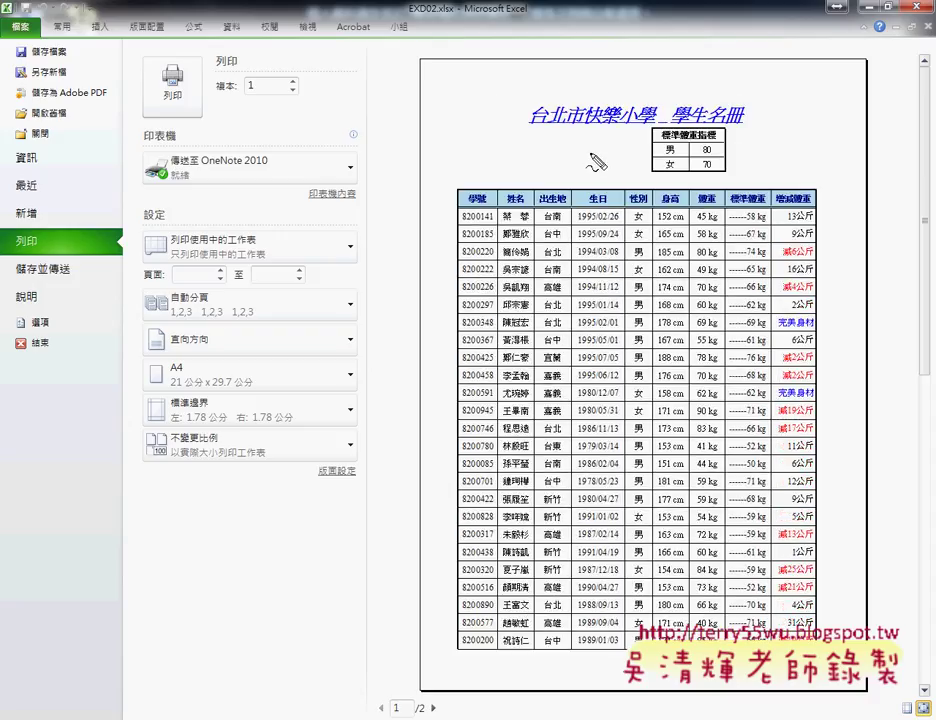
{"action": "left_click_drag", "start_coordinate": [503, 174], "coordinate": [727, 174]}
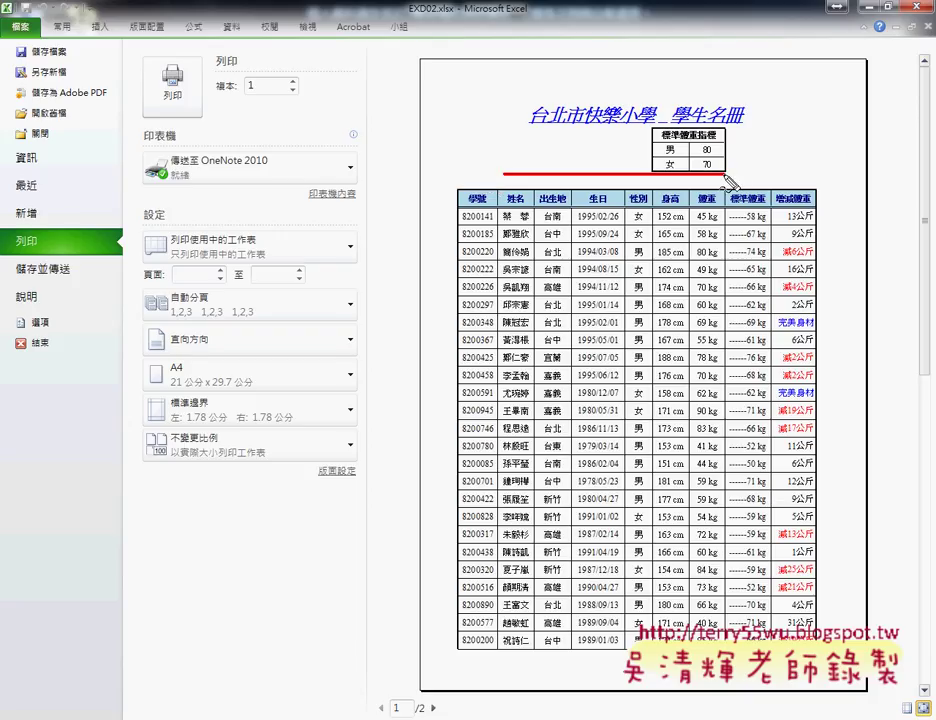
{"action": "mouse_move", "coordinate": [601, 155]}
{"action": "left_mouse_down"}
{"action": "mouse_move", "coordinate": [658, 100]}
{"action": "mouse_move", "coordinate": [697, 168]}
{"action": "left_mouse_up"}
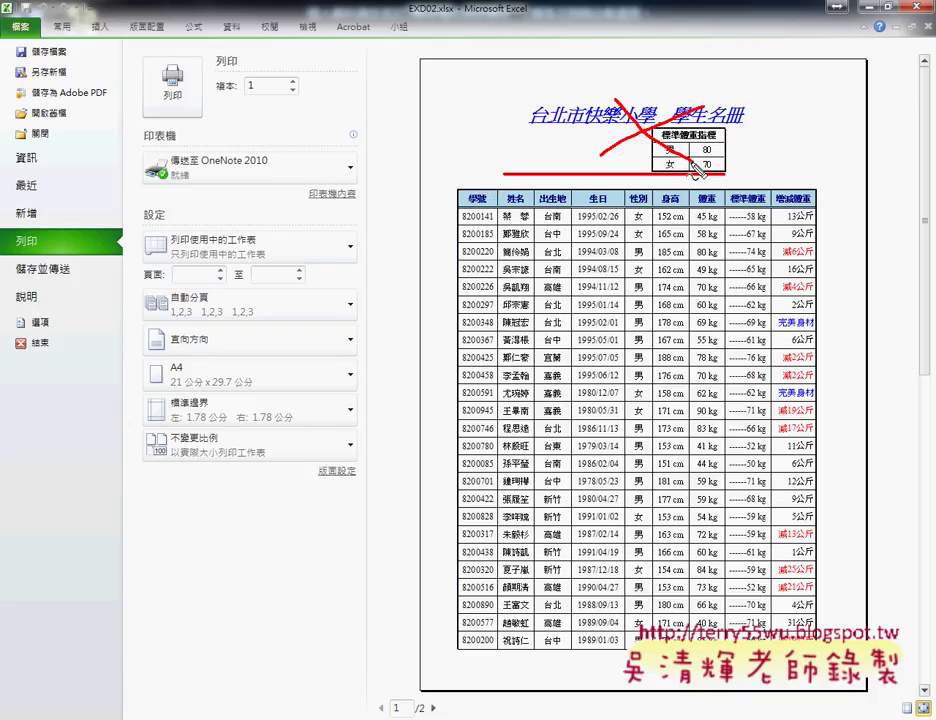
{"action": "key", "text": "Escape"}
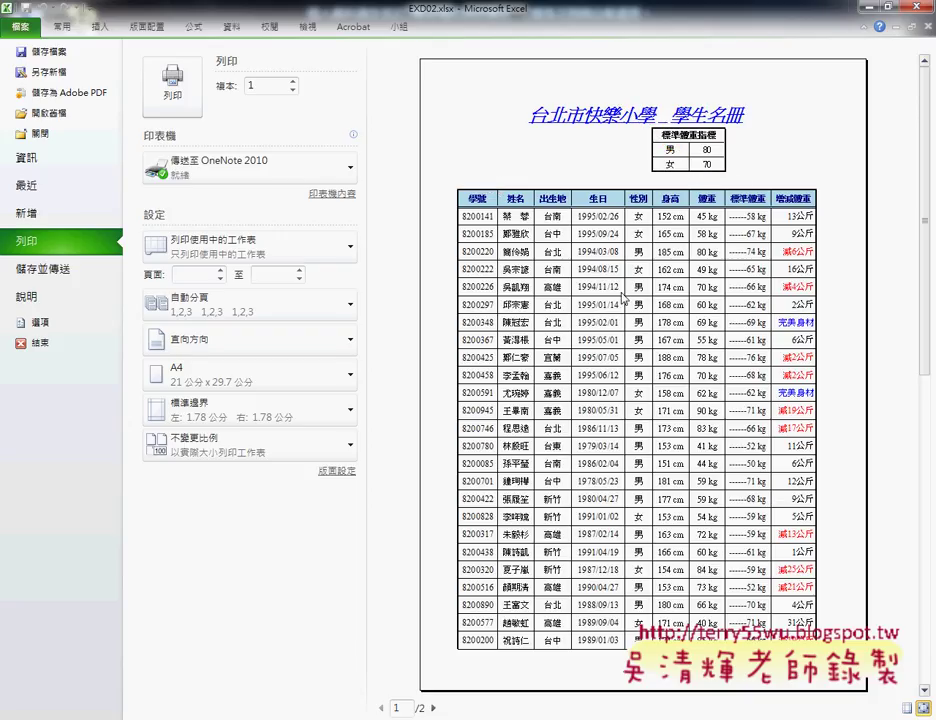
{"action": "scroll", "coordinate": [610, 287], "scroll_direction": "down", "scroll_amount": 1}
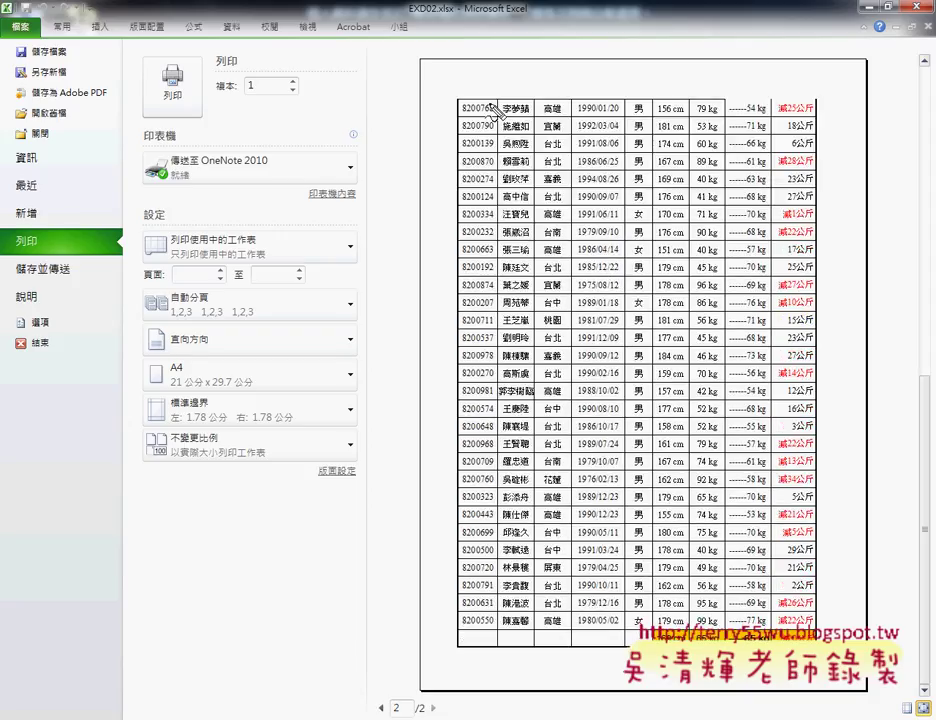
{"action": "left_click_drag", "start_coordinate": [447, 118], "coordinate": [826, 122]}
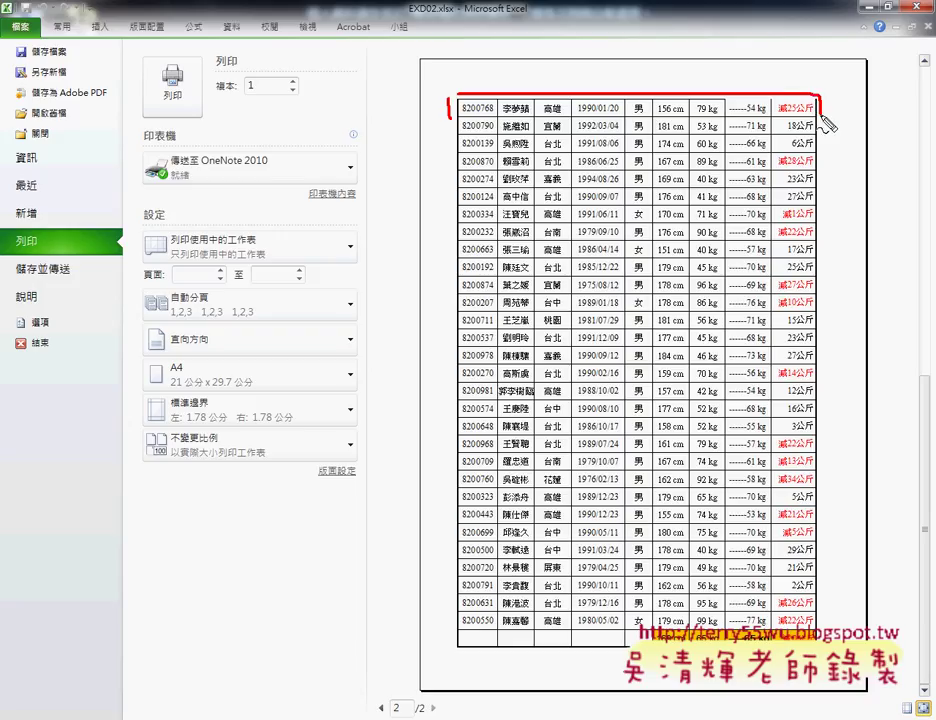
{"action": "left_click_drag", "start_coordinate": [462, 120], "coordinate": [818, 127]}
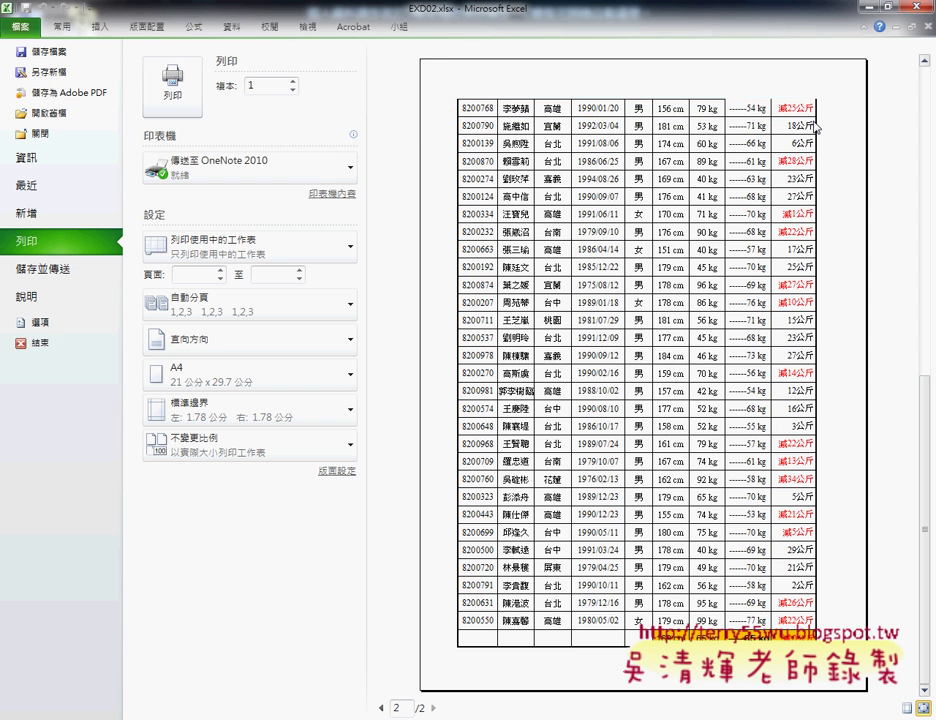
Return to the roster sheet and launch the Page Setup dialog from Page Layout
{"action": "left_click", "coordinate": [140, 27]}
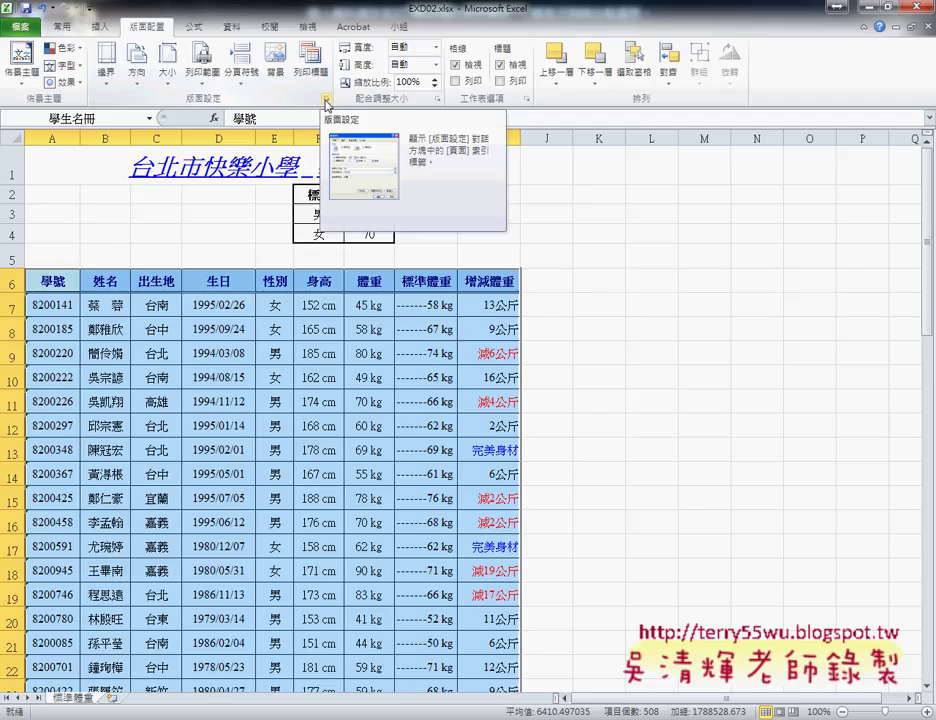
{"action": "left_click", "coordinate": [326, 101]}
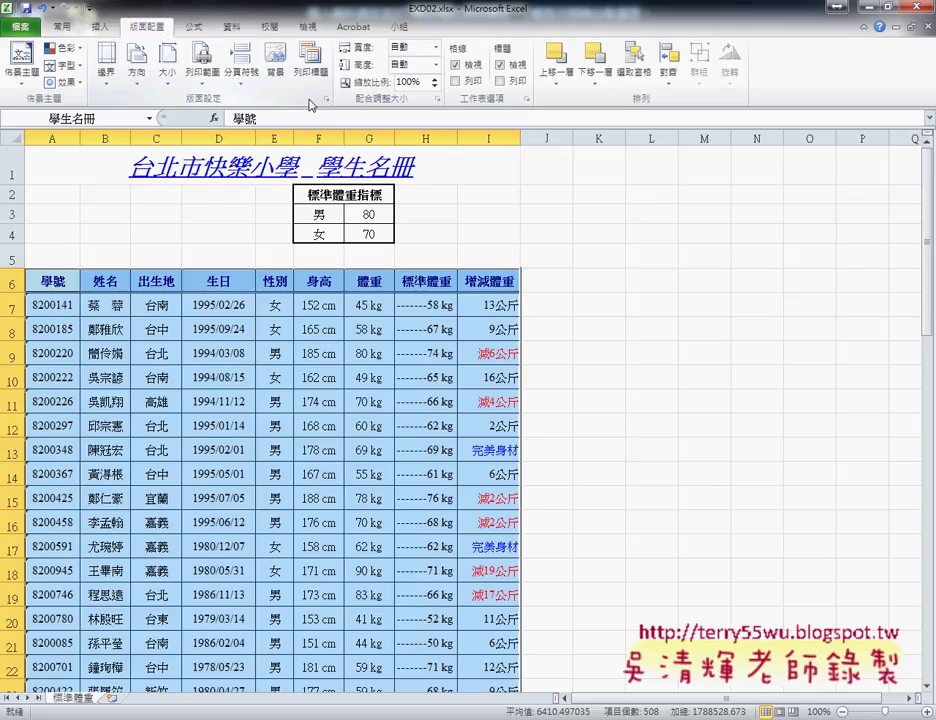
{"action": "left_click", "coordinate": [325, 99]}
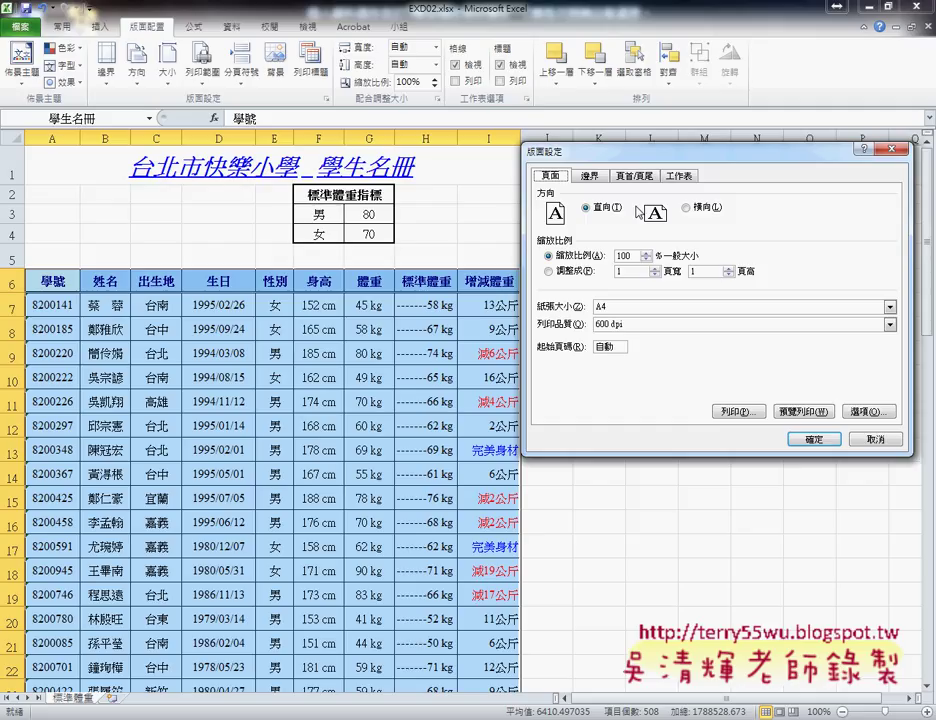
Switch Page Setup to the Sheet tab and highlight the Print area setting
{"action": "left_click", "coordinate": [591, 177]}
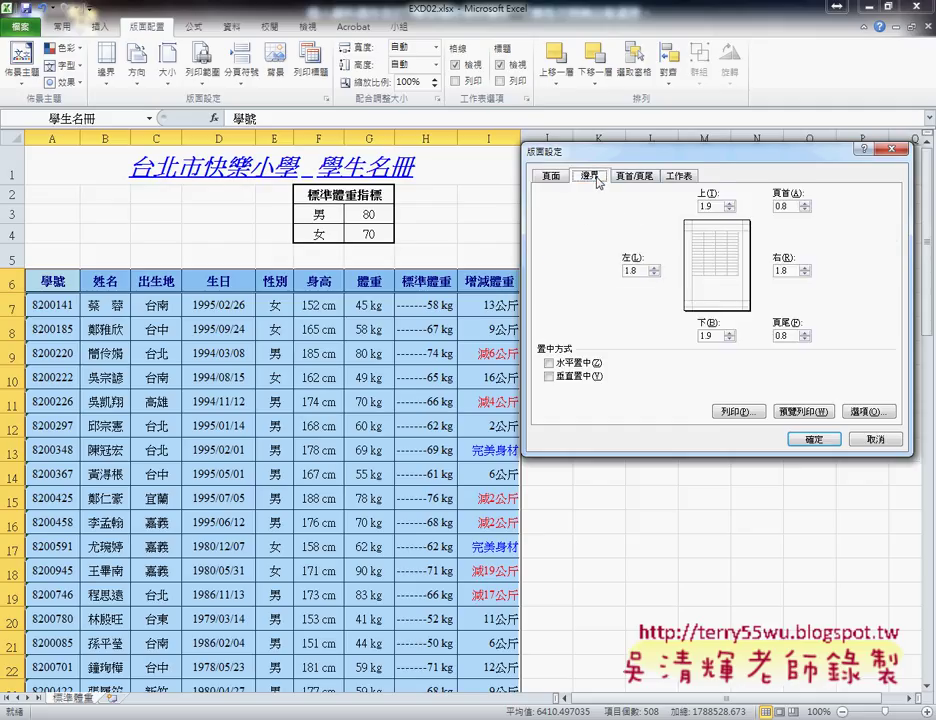
{"action": "left_click", "coordinate": [634, 176]}
{"action": "left_click", "coordinate": [680, 177]}
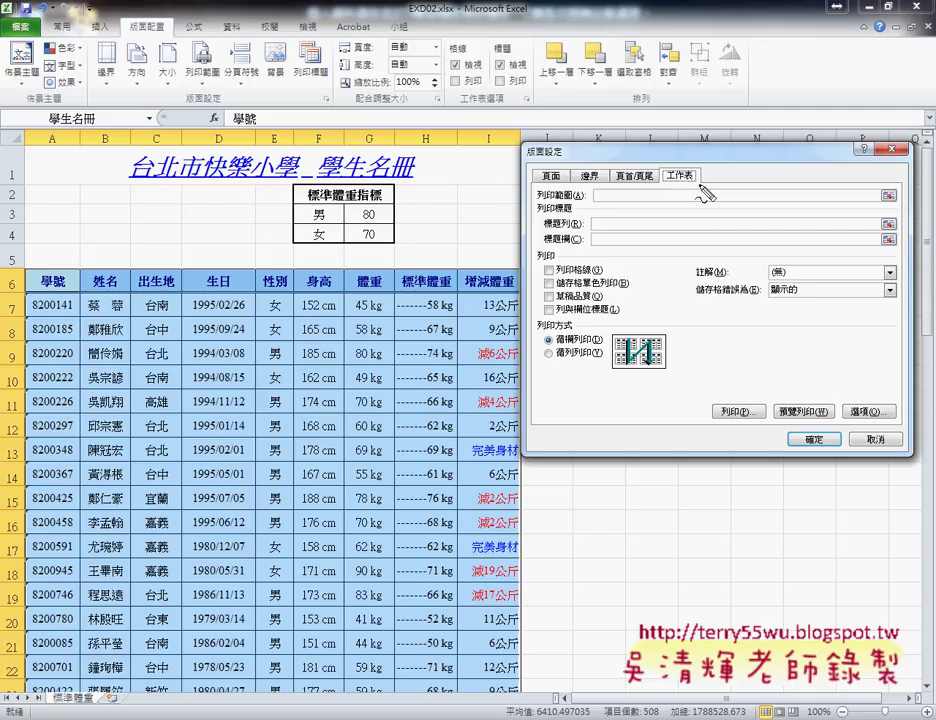
{"action": "mouse_move", "coordinate": [700, 185]}
{"action": "left_mouse_down"}
{"action": "mouse_move", "coordinate": [661, 183]}
{"action": "mouse_move", "coordinate": [704, 170]}
{"action": "left_mouse_up"}
{"action": "mouse_move", "coordinate": [585, 188]}
{"action": "left_mouse_down"}
{"action": "mouse_move", "coordinate": [530, 200]}
{"action": "mouse_move", "coordinate": [588, 197]}
{"action": "left_mouse_up"}
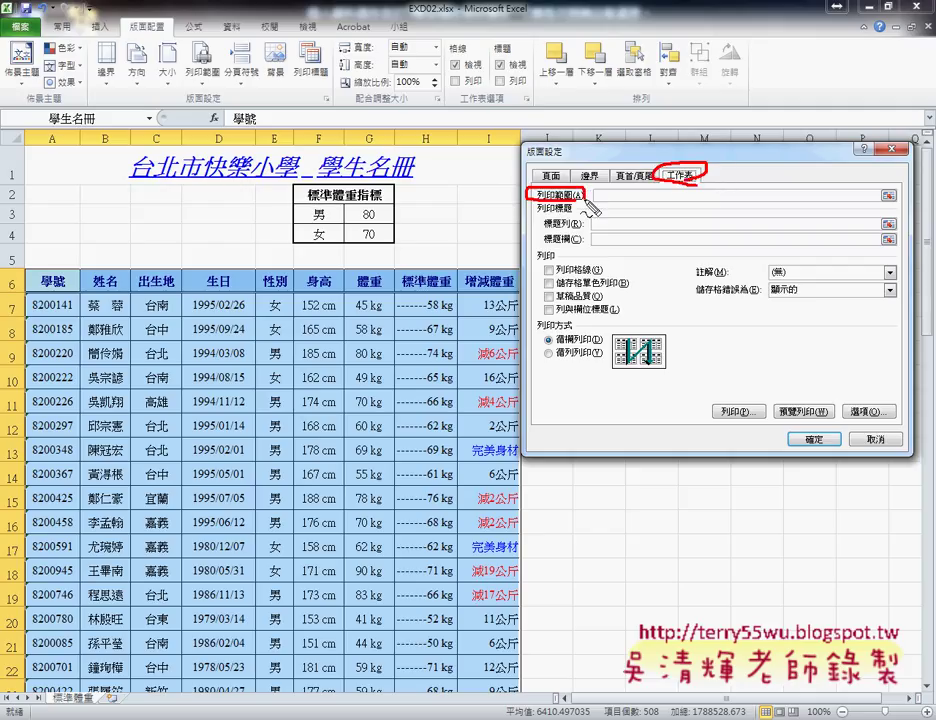
{"action": "key", "text": "Escape"}
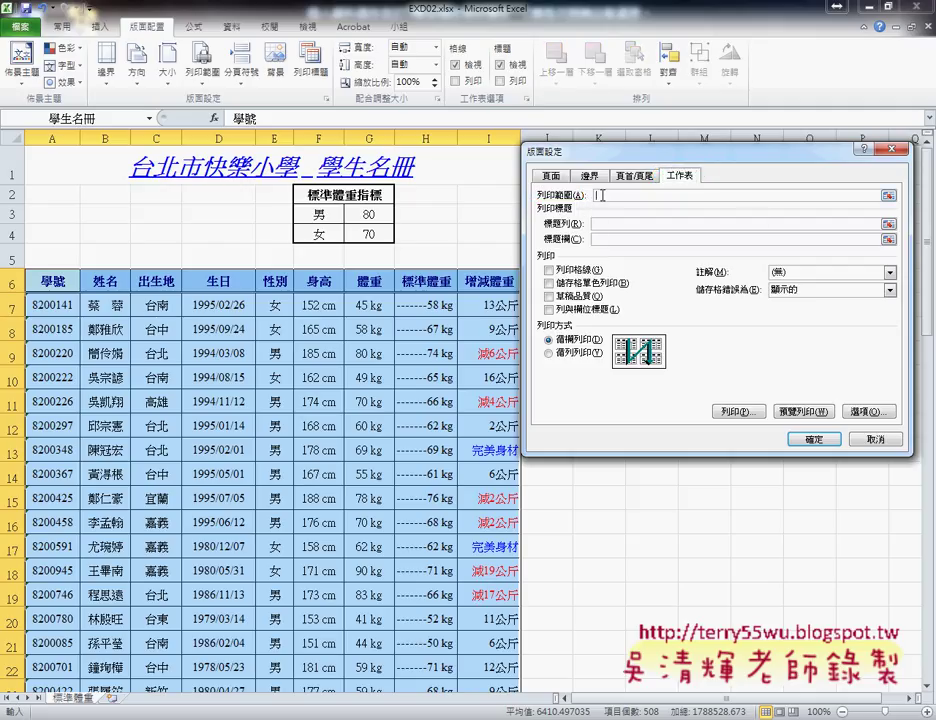
Set the print area to the named range 學生名冊 using the F3 Paste Name list
{"action": "left_click", "coordinate": [610, 196]}
{"action": "key", "text": "F3"}
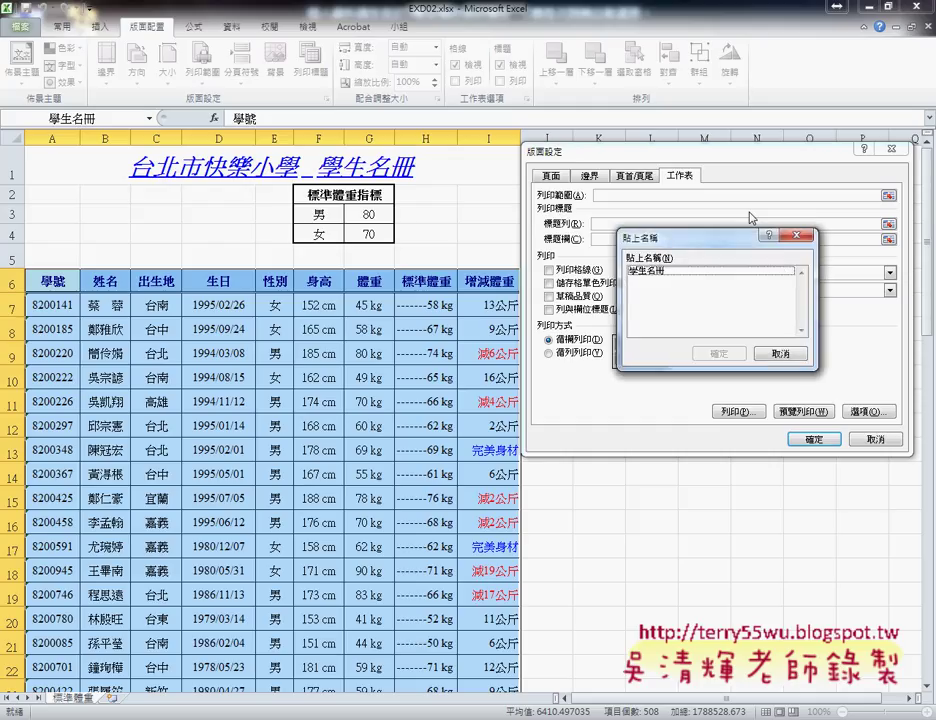
{"action": "left_click", "coordinate": [660, 271]}
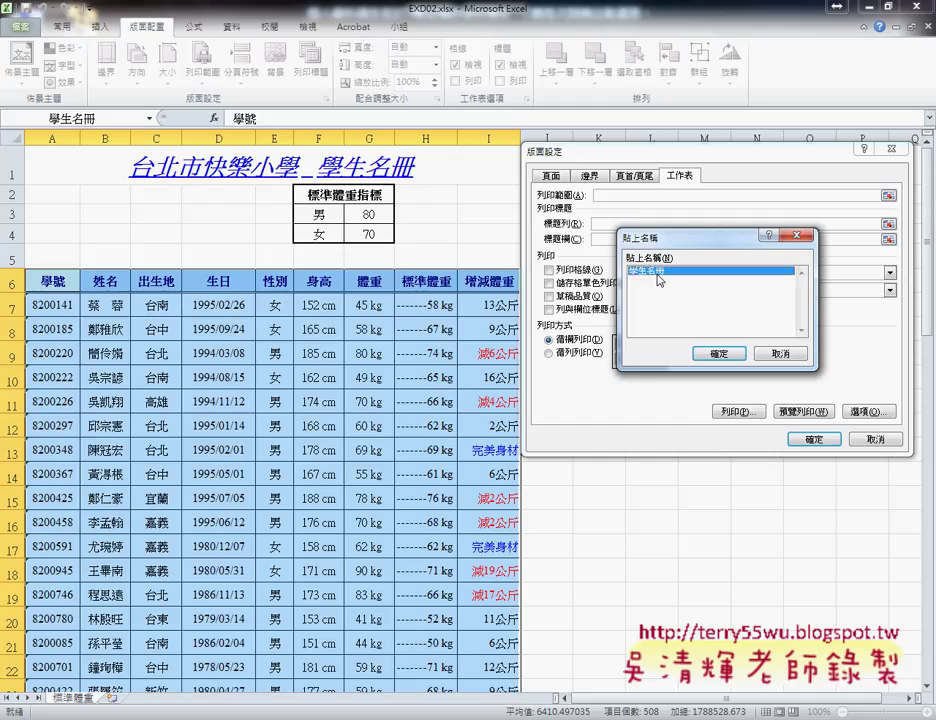
{"action": "left_click", "coordinate": [720, 354]}
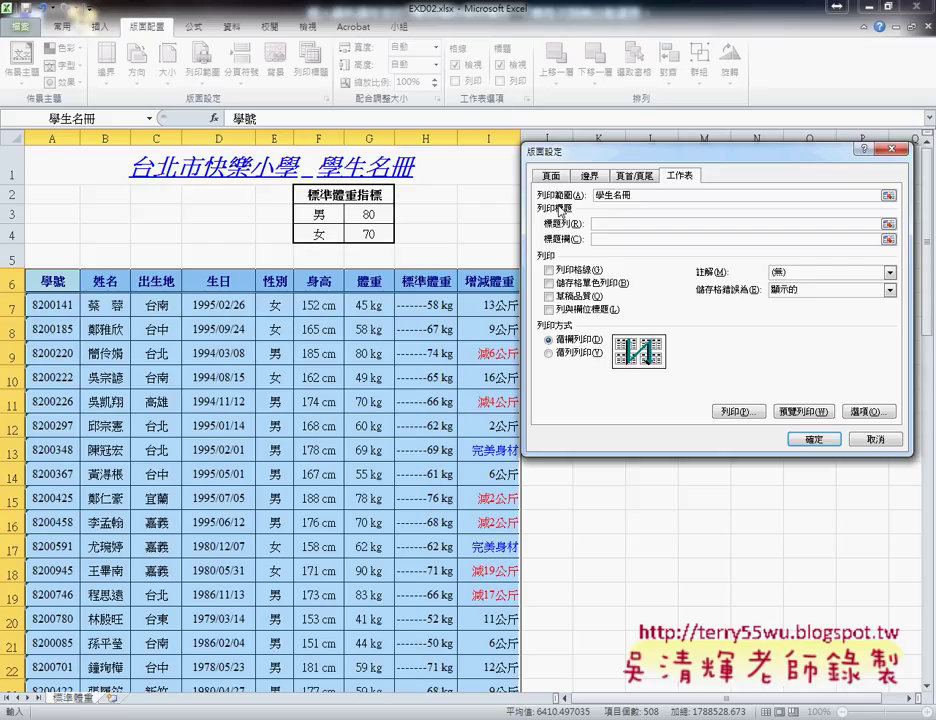
Set Rows to repeat at top to row 6 ($6:$6)
{"action": "left_click", "coordinate": [605, 224]}
{"action": "left_click", "coordinate": [9, 283]}
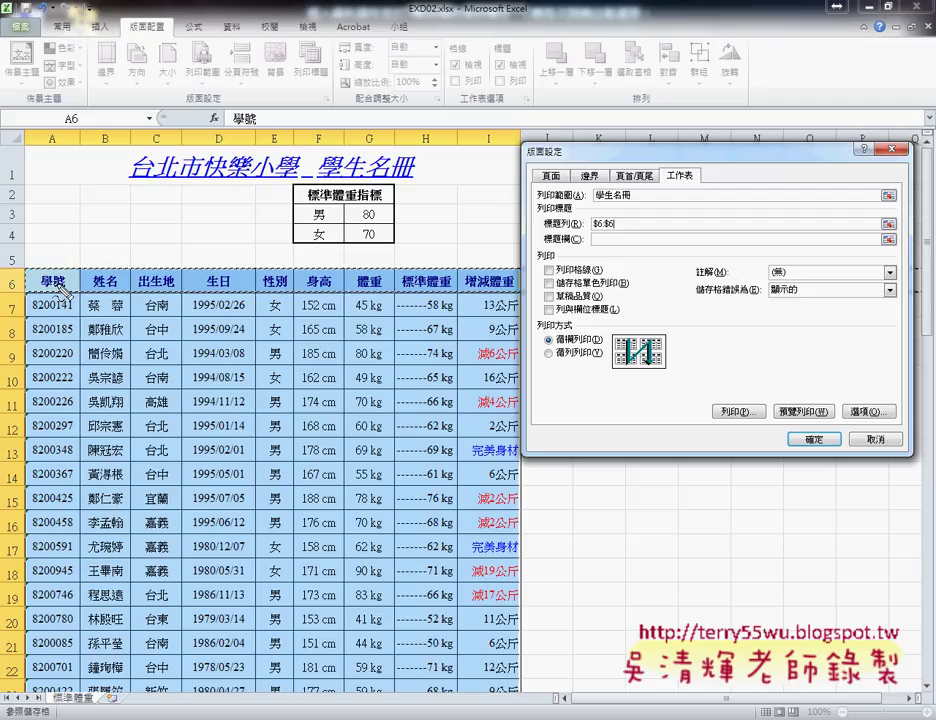
{"action": "mouse_move", "coordinate": [22, 272]}
{"action": "left_mouse_down"}
{"action": "mouse_move", "coordinate": [580, 222]}
{"action": "mouse_move", "coordinate": [614, 231]}
{"action": "left_mouse_up"}
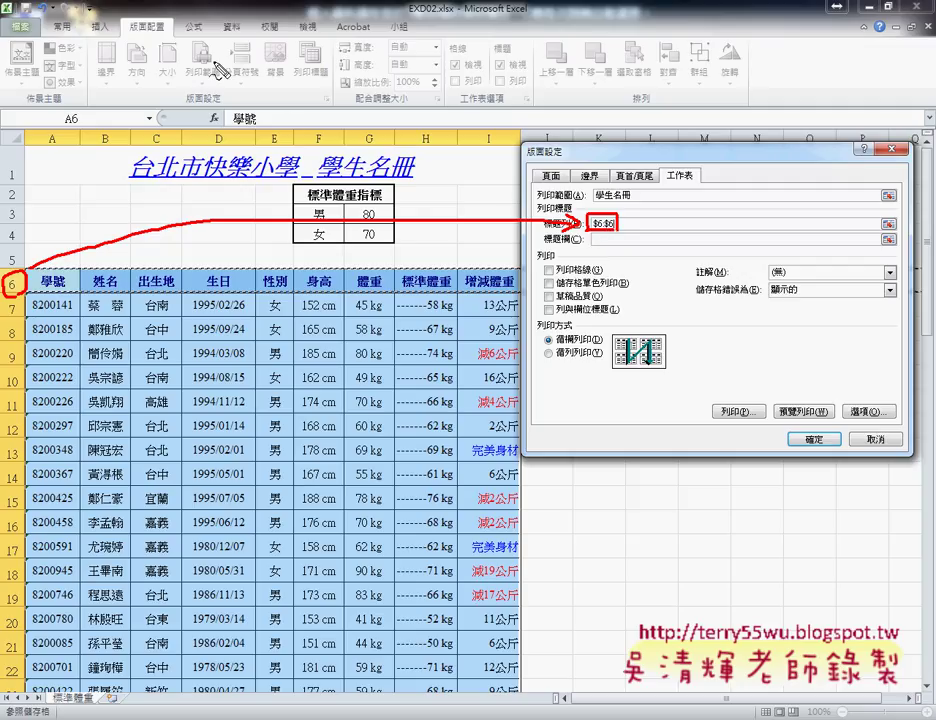
Annotate the Page Setup path and the 學生名冊 print area, then apply the settings
{"action": "left_click_drag", "start_coordinate": [160, 14], "coordinate": [173, 41]}
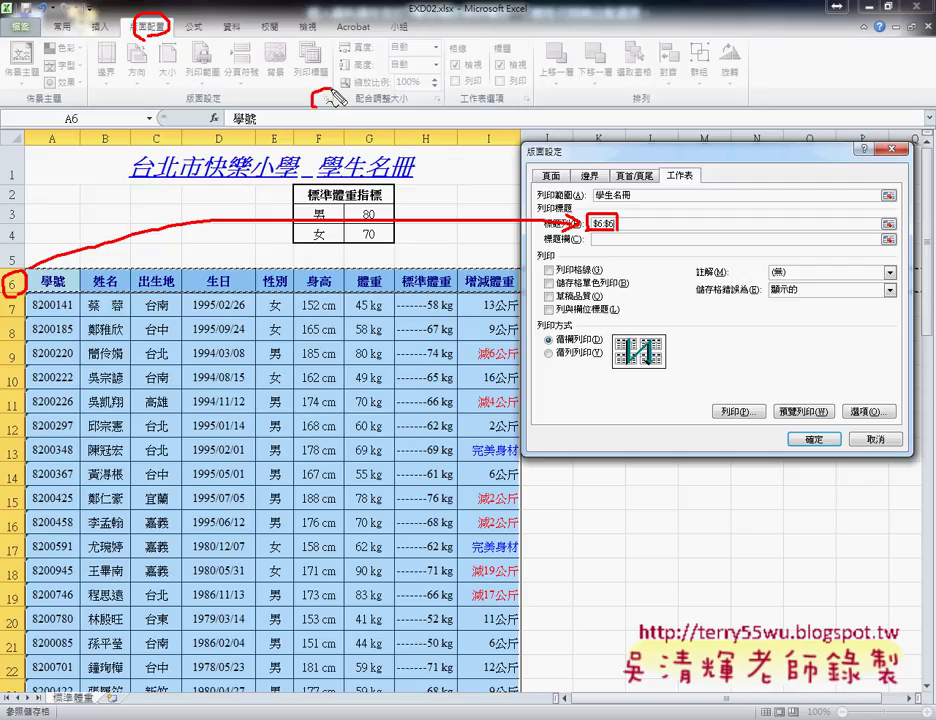
{"action": "mouse_move", "coordinate": [322, 92]}
{"action": "left_mouse_down"}
{"action": "mouse_move", "coordinate": [613, 160]}
{"action": "mouse_move", "coordinate": [700, 170]}
{"action": "mouse_move", "coordinate": [703, 182]}
{"action": "left_mouse_up"}
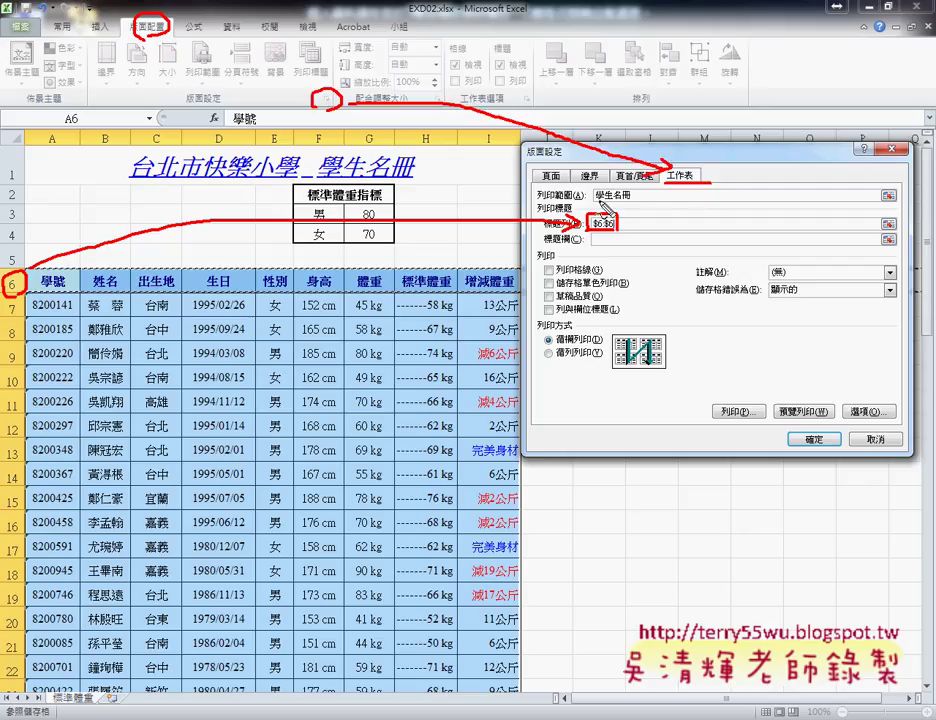
{"action": "mouse_move", "coordinate": [597, 208]}
{"action": "left_mouse_down"}
{"action": "mouse_move", "coordinate": [645, 207]}
{"action": "mouse_move", "coordinate": [665, 188]}
{"action": "left_mouse_up"}
{"action": "mouse_move", "coordinate": [656, 190]}
{"action": "left_mouse_down"}
{"action": "mouse_move", "coordinate": [654, 208]}
{"action": "mouse_move", "coordinate": [670, 206]}
{"action": "left_mouse_up"}
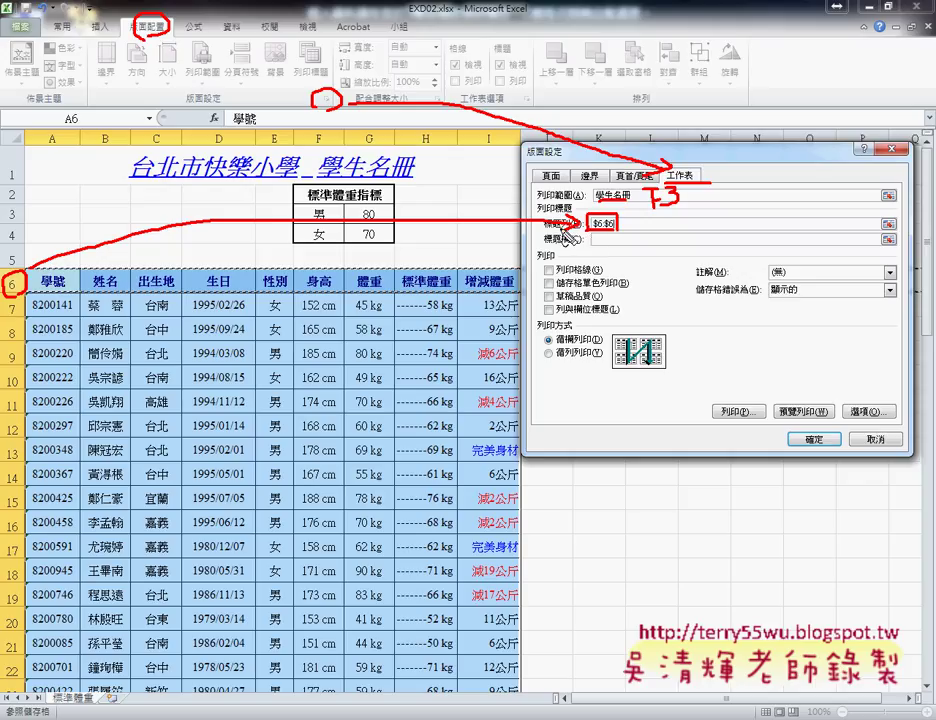
{"action": "key", "text": "Escape"}
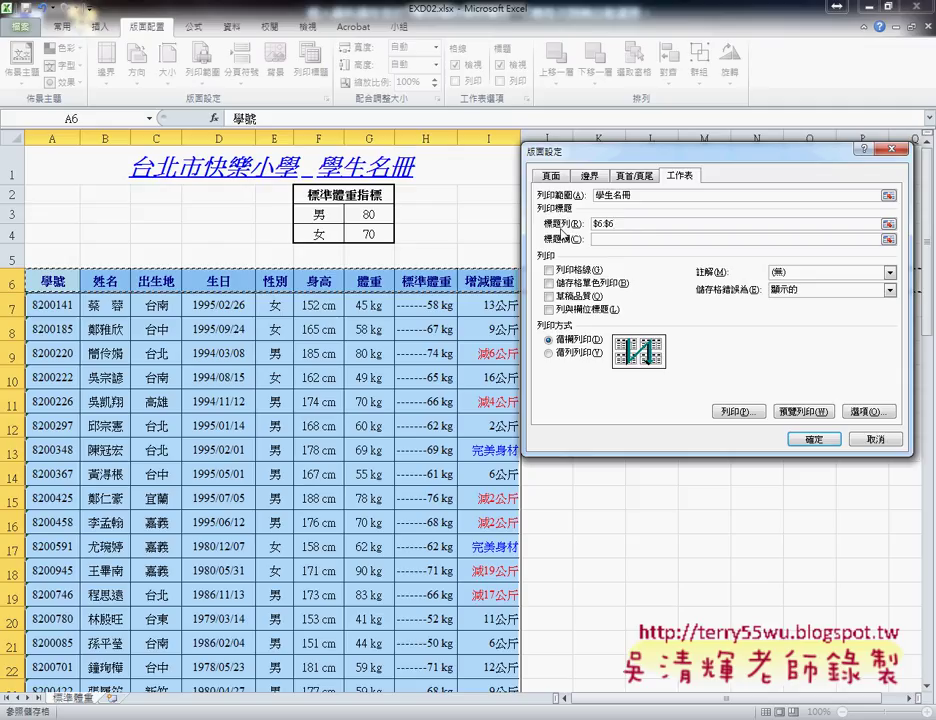
{"action": "left_click", "coordinate": [816, 439]}
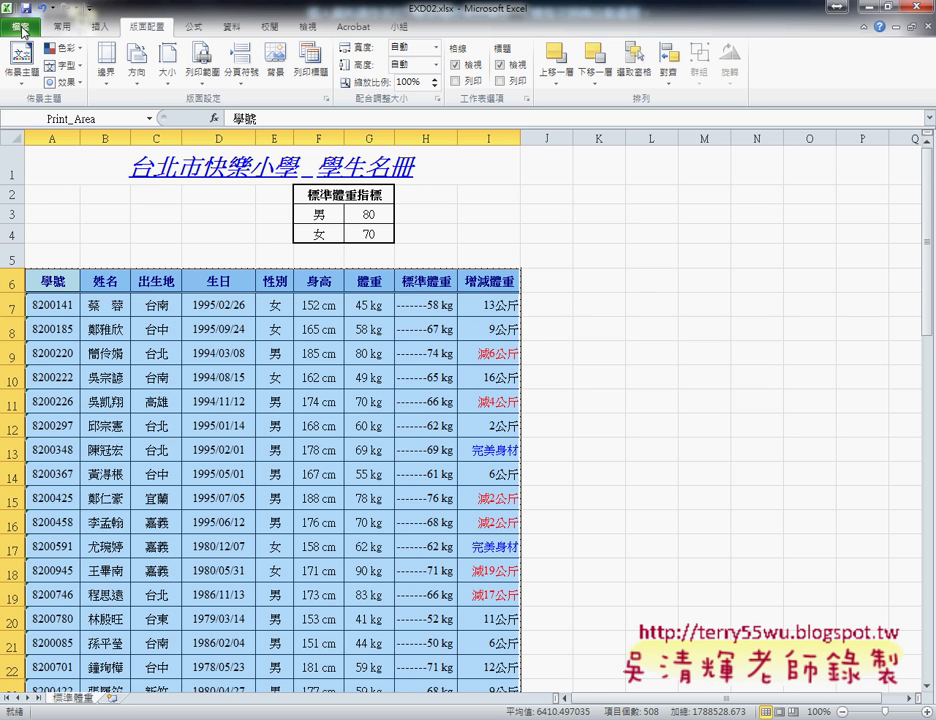
Open File > Print and scroll to page 2 to see the row 6 headings repeated
{"action": "left_click", "coordinate": [23, 31]}
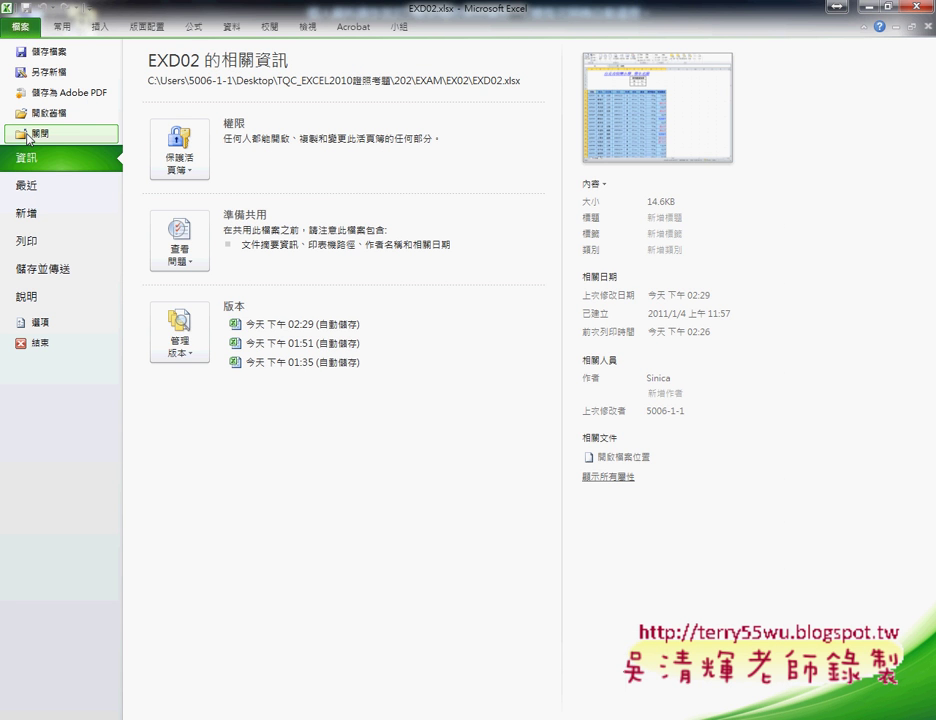
{"action": "left_click", "coordinate": [44, 253]}
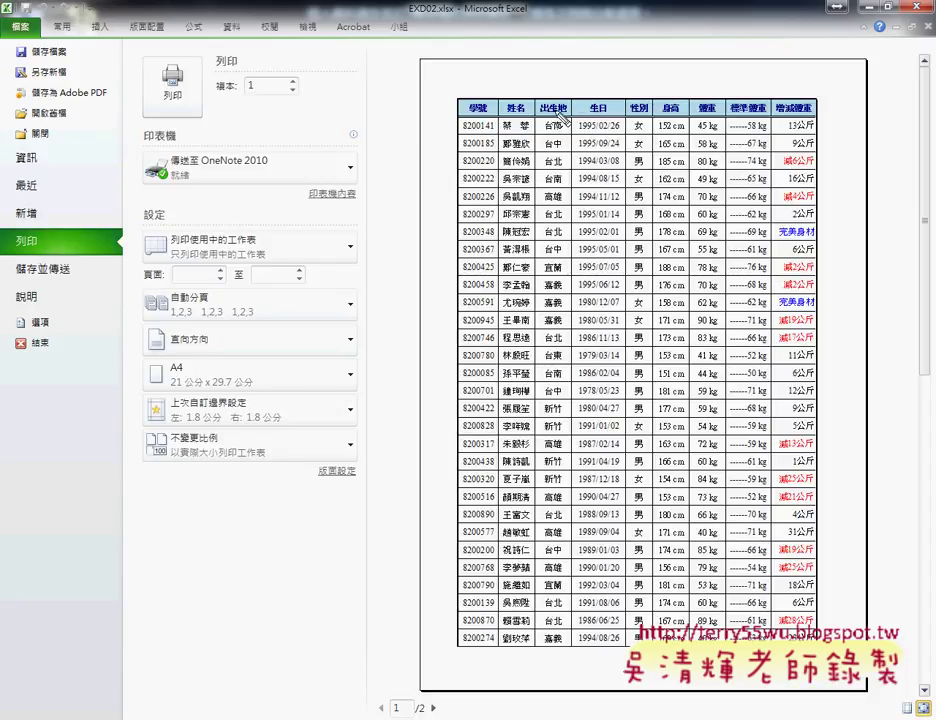
{"action": "mouse_move", "coordinate": [476, 89]}
{"action": "left_mouse_down"}
{"action": "mouse_move", "coordinate": [596, 86]}
{"action": "mouse_move", "coordinate": [593, 58]}
{"action": "mouse_move", "coordinate": [617, 76]}
{"action": "mouse_move", "coordinate": [662, 84]}
{"action": "left_mouse_up"}
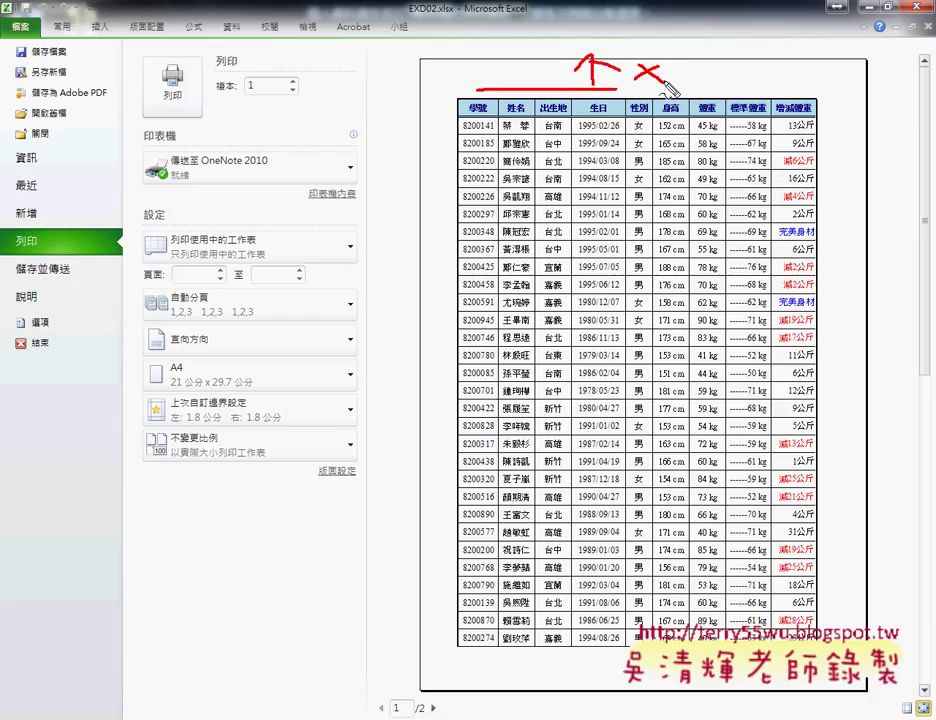
{"action": "key", "text": "Escape"}
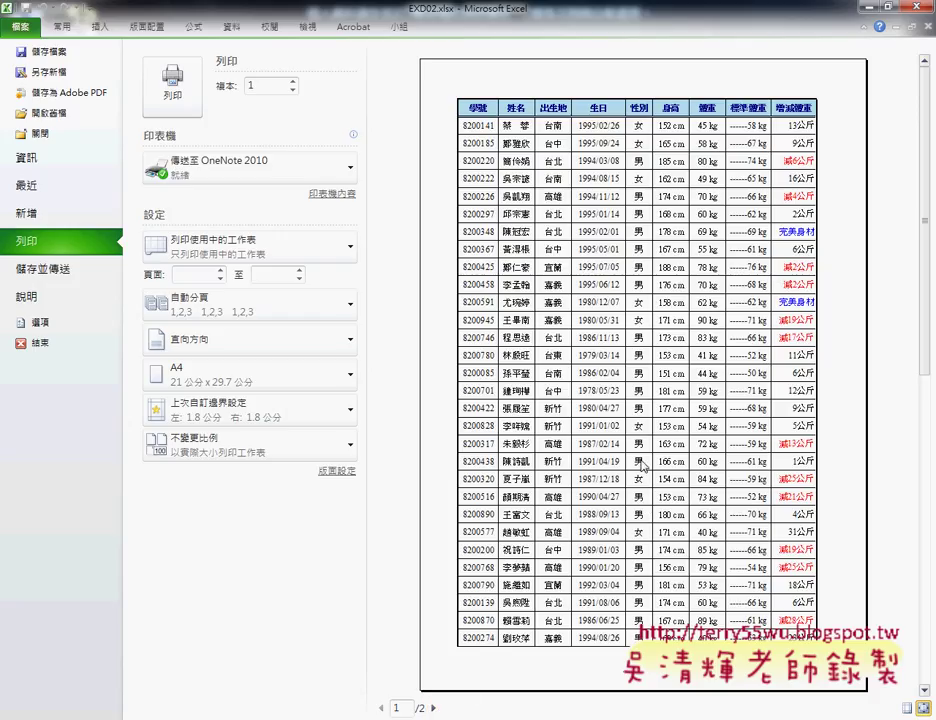
{"action": "scroll", "coordinate": [643, 461], "scroll_direction": "down", "scroll_amount": 1}
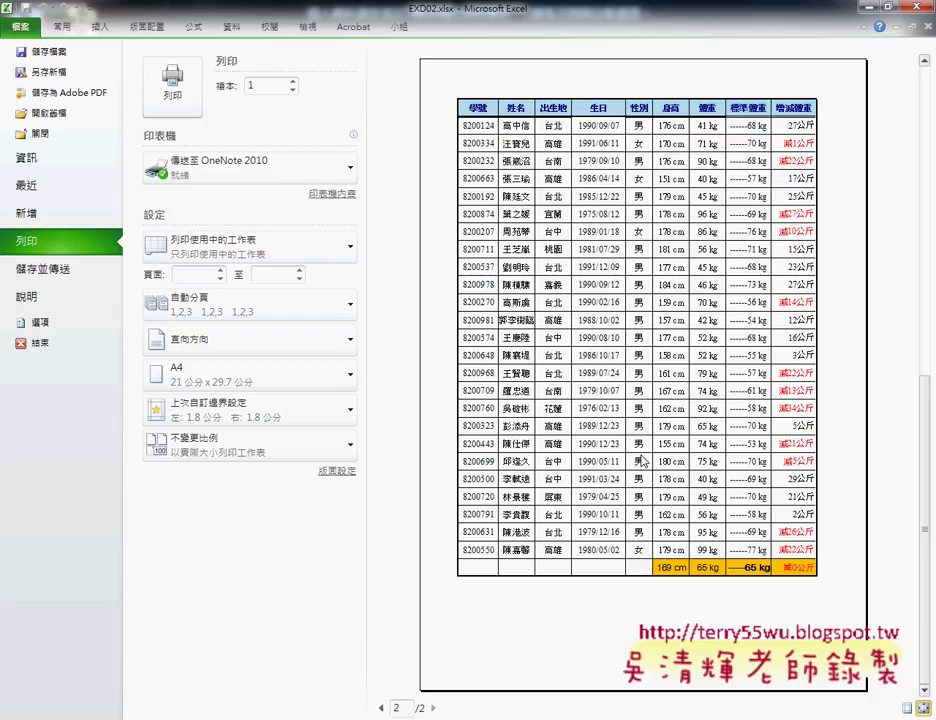
{"action": "mouse_move", "coordinate": [818, 120]}
{"action": "left_mouse_down"}
{"action": "mouse_move", "coordinate": [462, 120]}
{"action": "mouse_move", "coordinate": [448, 98]}
{"action": "mouse_move", "coordinate": [820, 104]}
{"action": "mouse_move", "coordinate": [821, 127]}
{"action": "left_mouse_up"}
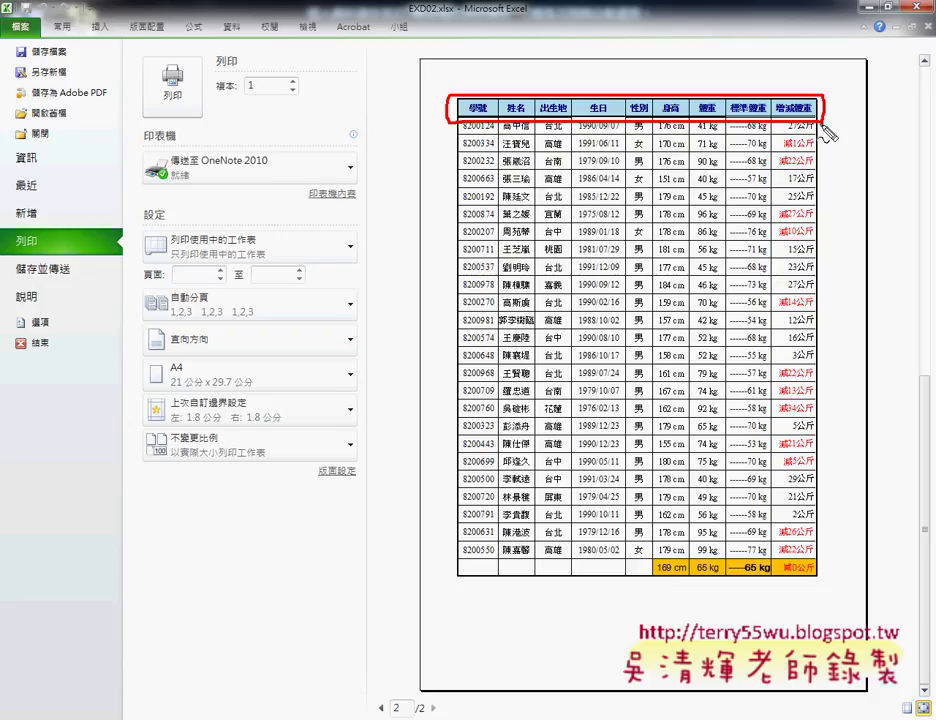
{"action": "key", "text": "Escape"}
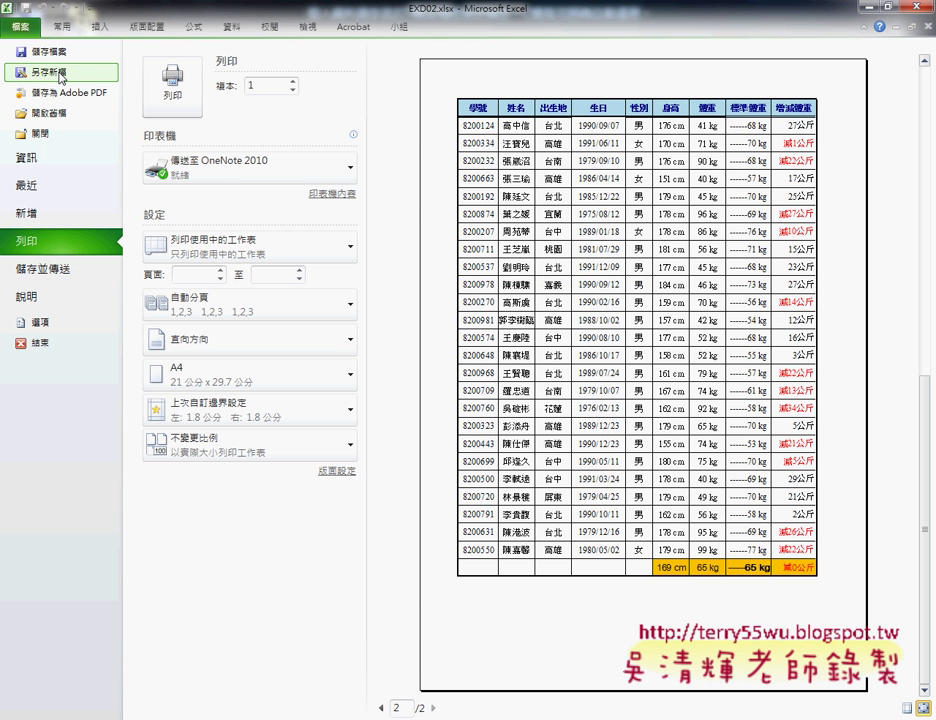
Leave print preview and begin Save As to Local Disk (D:) with the file name 202A
{"action": "key", "text": "Escape"}
{"action": "key", "text": "F12"}
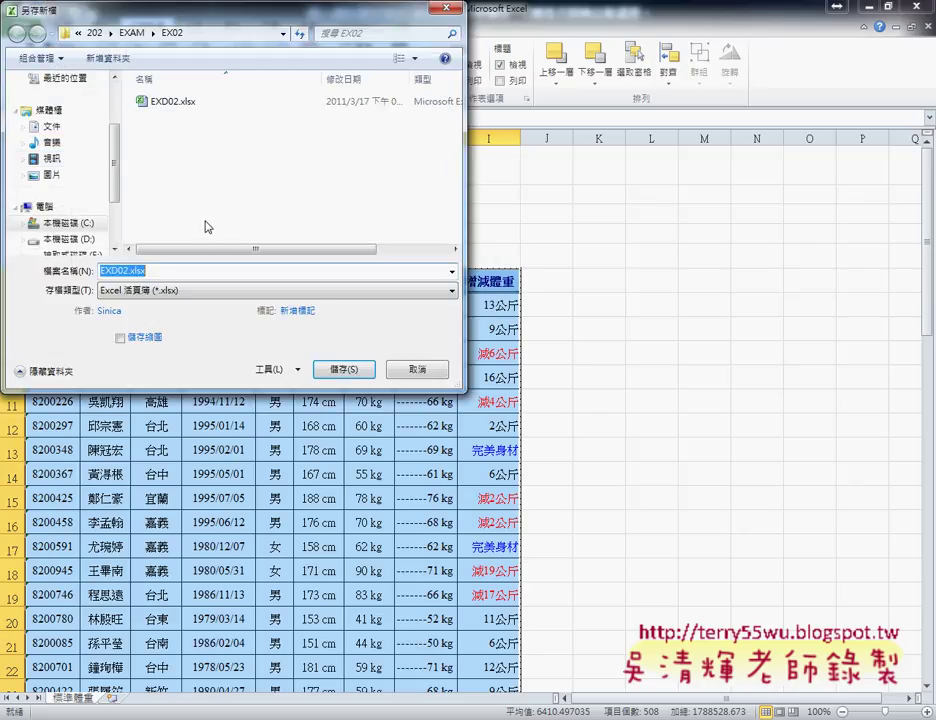
{"action": "scroll", "coordinate": [72, 152], "scroll_direction": "up", "scroll_amount": 2}
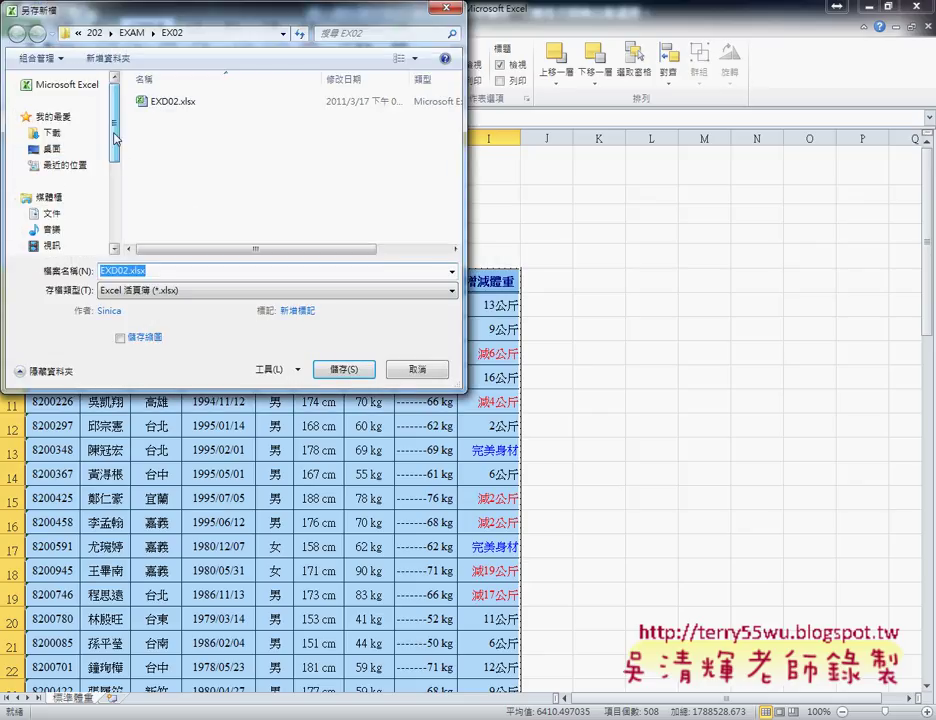
{"action": "scroll", "coordinate": [100, 190], "scroll_direction": "down", "scroll_amount": 3}
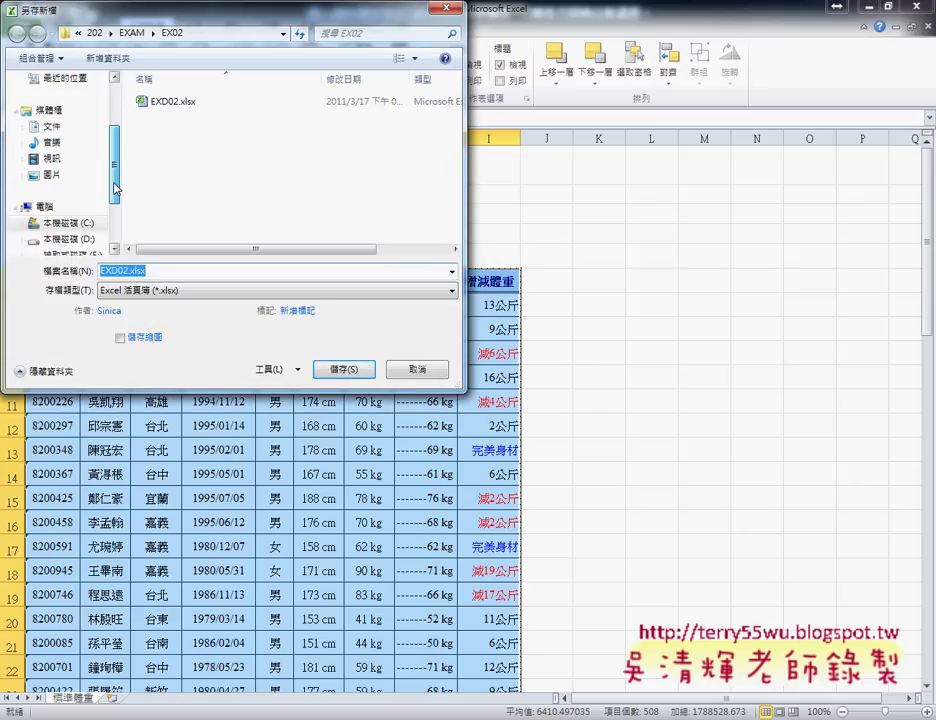
{"action": "left_click", "coordinate": [90, 190]}
{"action": "left_click", "coordinate": [158, 270]}
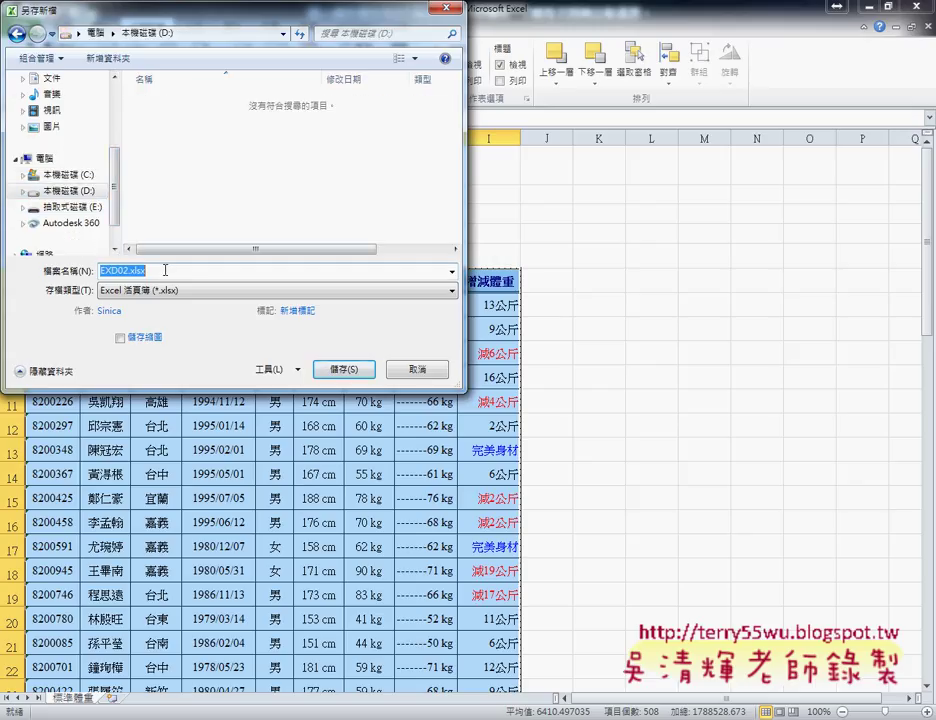
{"action": "type", "text": "202"}
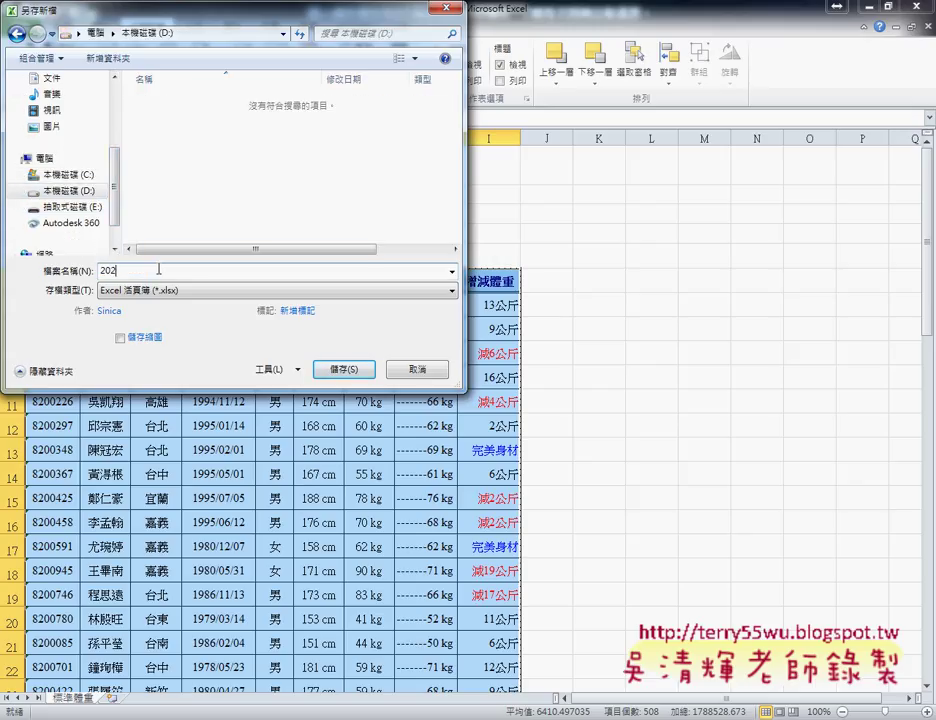
{"action": "type", "text": "A"}
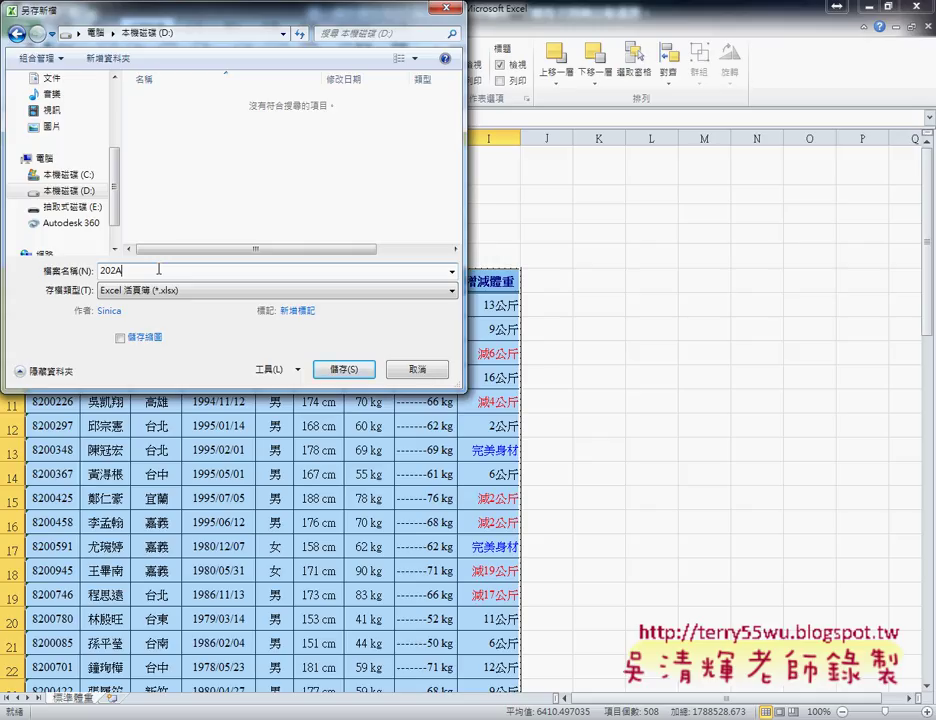